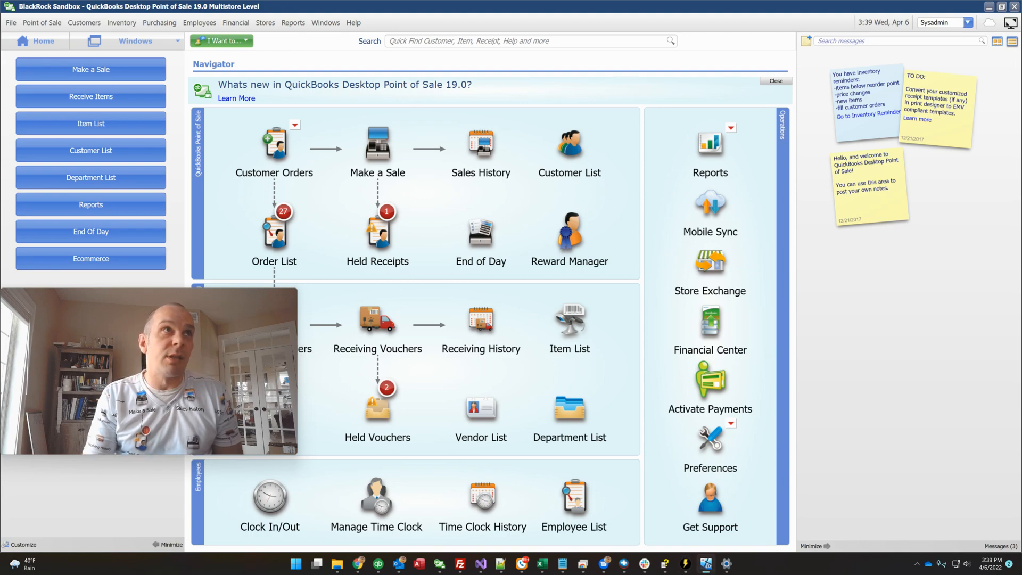
Open the item list and examine the on-hand quantities per store down to the Electronics items.
{"action": "left_click_drag", "start_coordinate": [0, 113], "coordinate": [0, 96]}
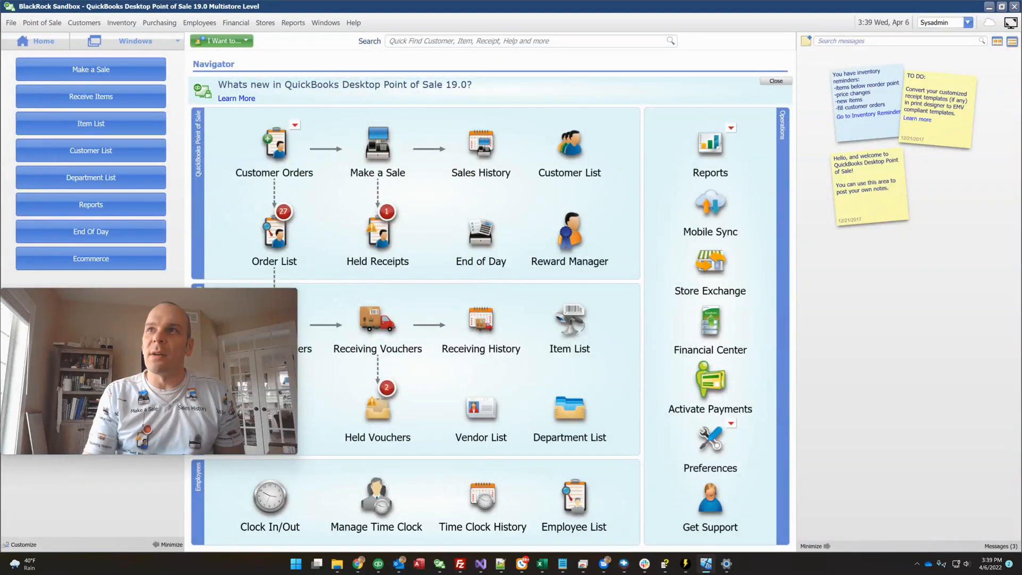
{"action": "left_click", "coordinate": [576, 329]}
{"action": "left_click", "coordinate": [576, 329]}
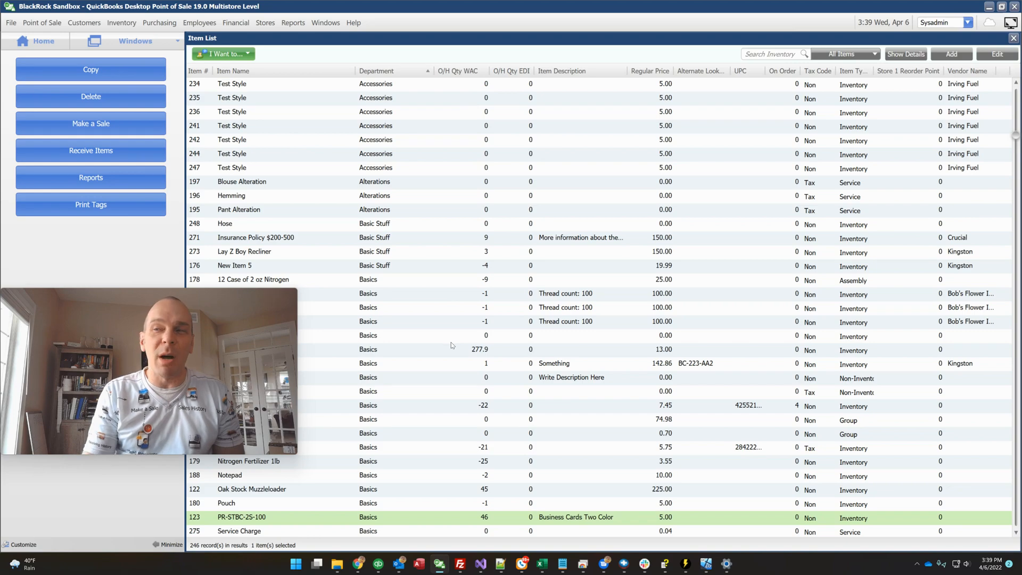
{"action": "scroll", "coordinate": [452, 346], "scroll_direction": "down", "scroll_amount": 3}
{"action": "scroll", "coordinate": [451, 346], "scroll_direction": "down", "scroll_amount": 6}
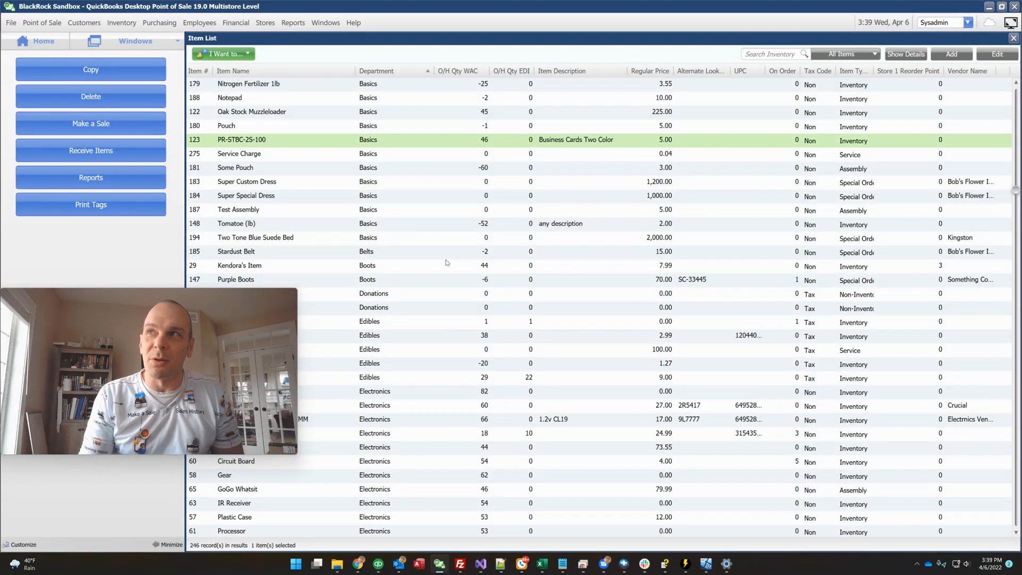
{"action": "scroll", "coordinate": [450, 262], "scroll_direction": "up", "scroll_amount": 1}
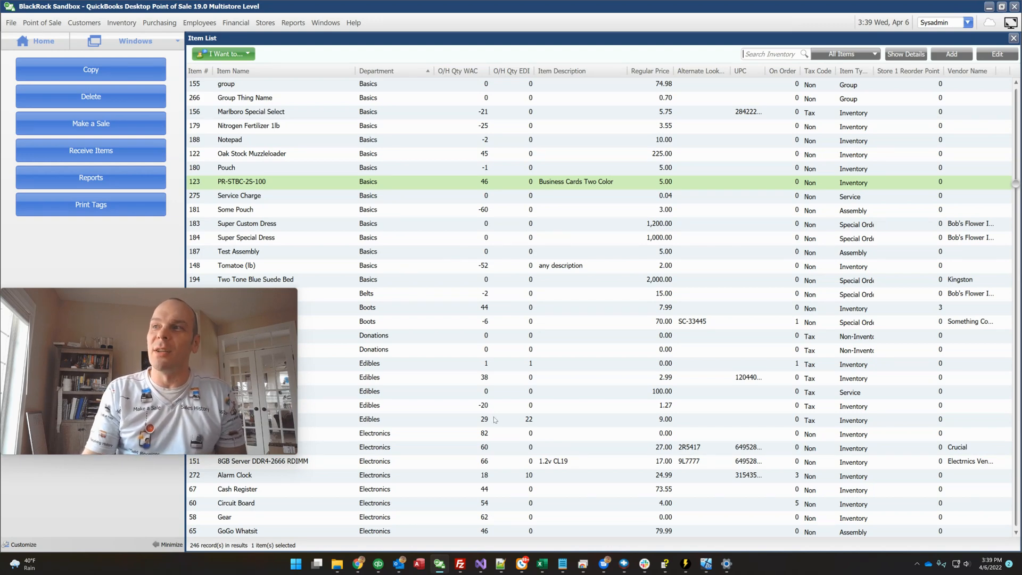
{"action": "scroll", "coordinate": [490, 420], "scroll_direction": "down", "scroll_amount": 1}
{"action": "scroll", "coordinate": [490, 421], "scroll_direction": "down", "scroll_amount": 4}
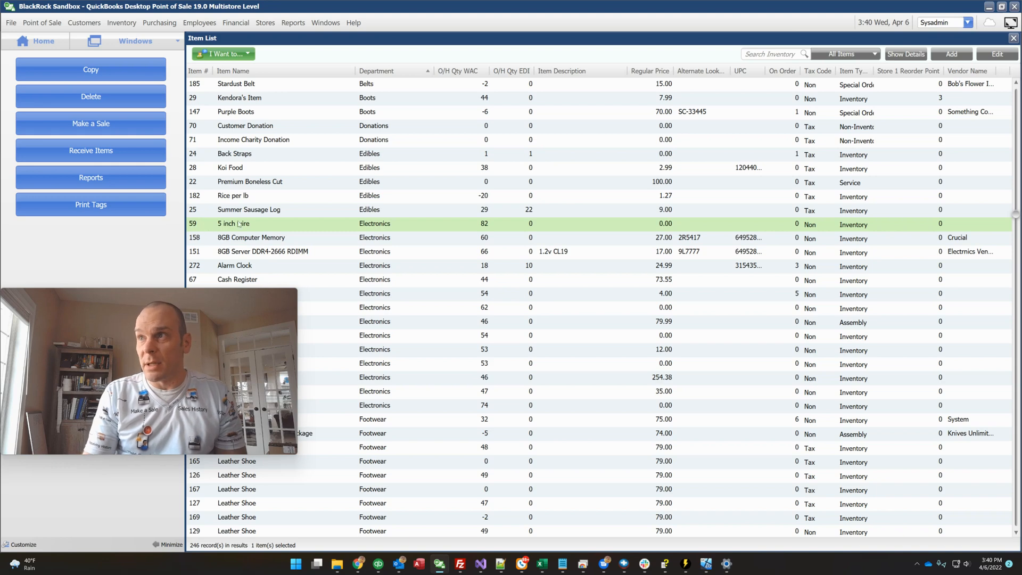
Start a new transfer slip from store WAC to store EDI - BlackRock Satellite, ready for item entry.
{"action": "left_click", "coordinate": [116, 23]}
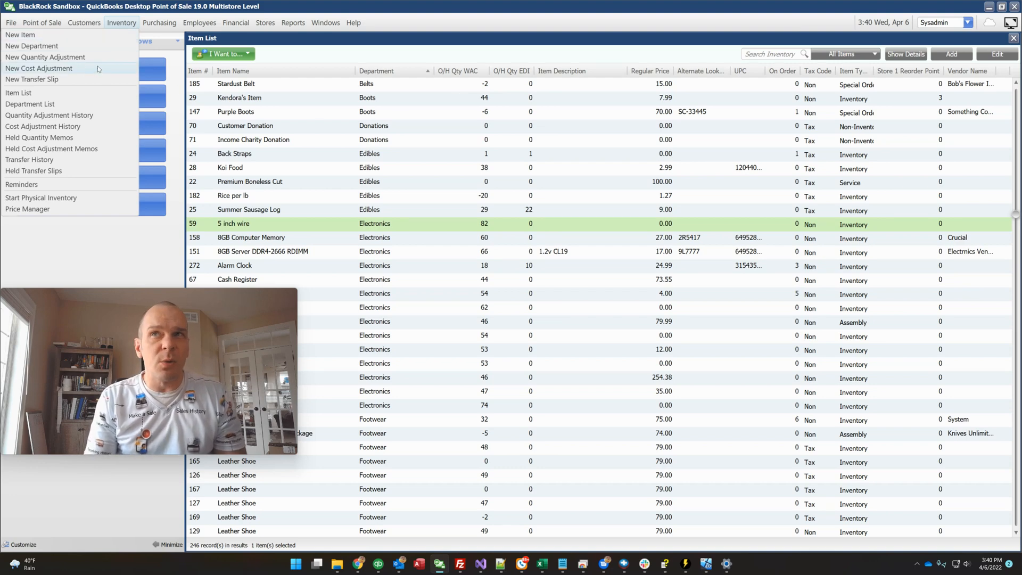
{"action": "left_click", "coordinate": [85, 79]}
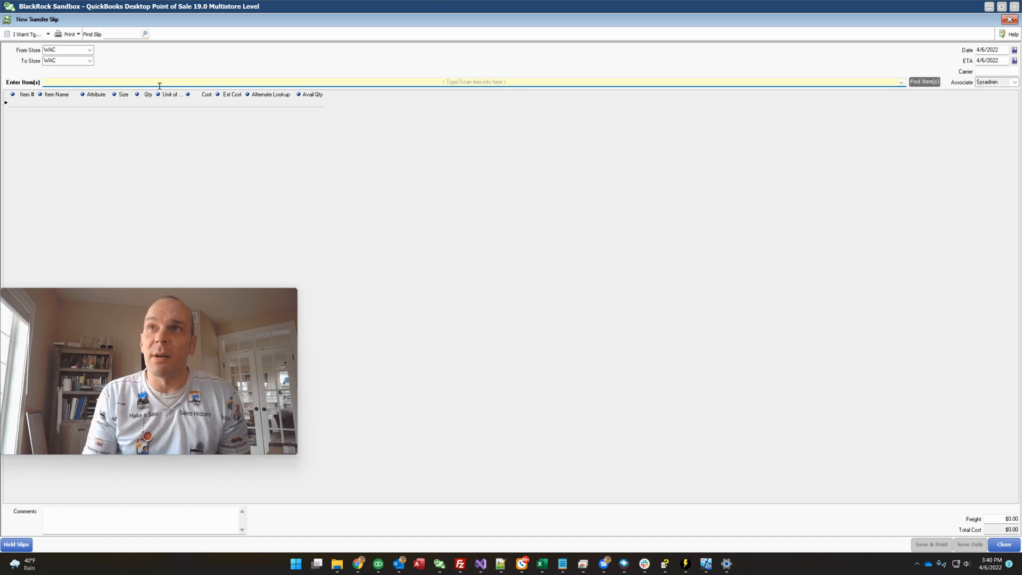
{"action": "left_click", "coordinate": [90, 61]}
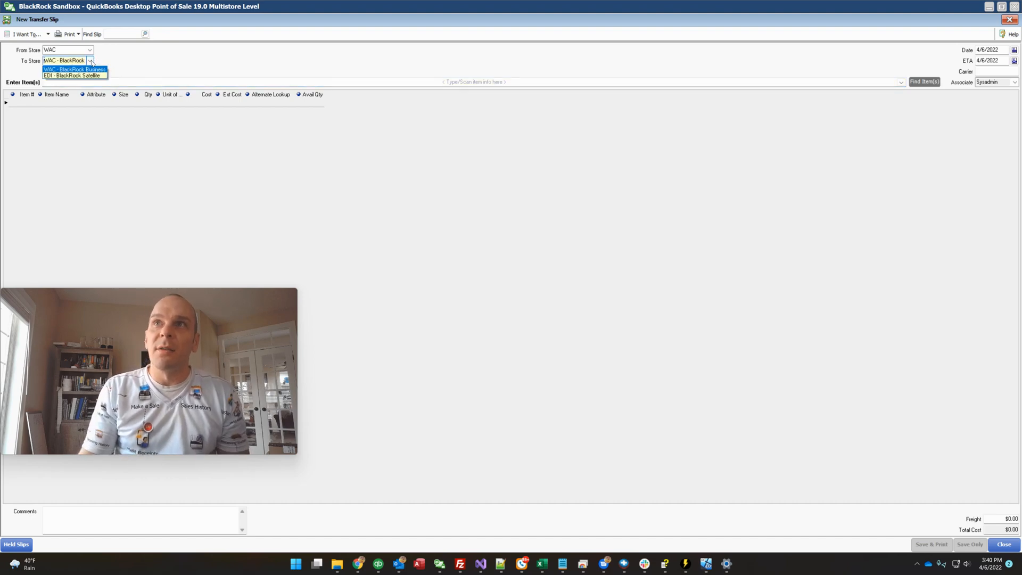
{"action": "left_click", "coordinate": [55, 77]}
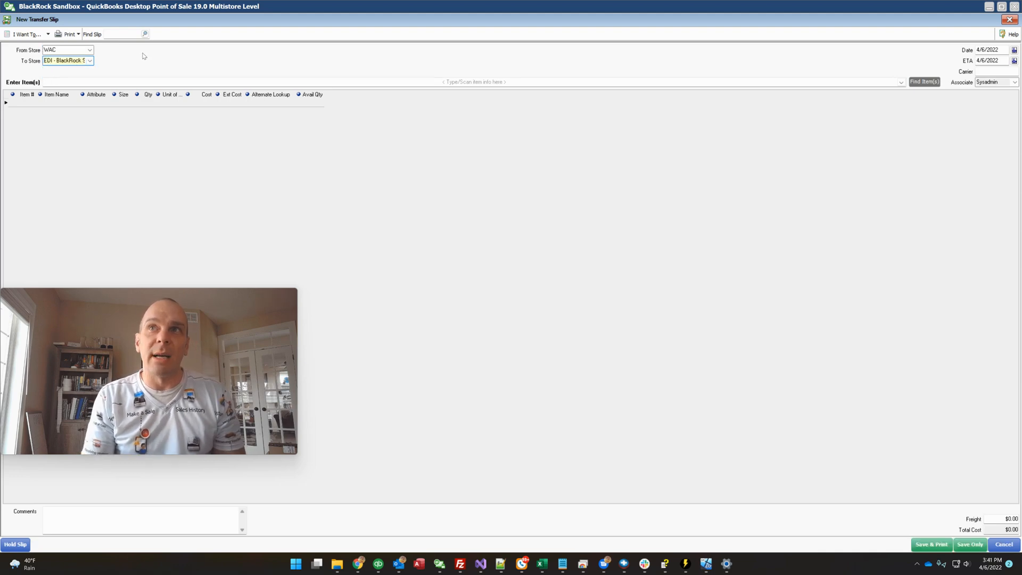
{"action": "left_click", "coordinate": [90, 50]}
{"action": "left_click", "coordinate": [89, 50]}
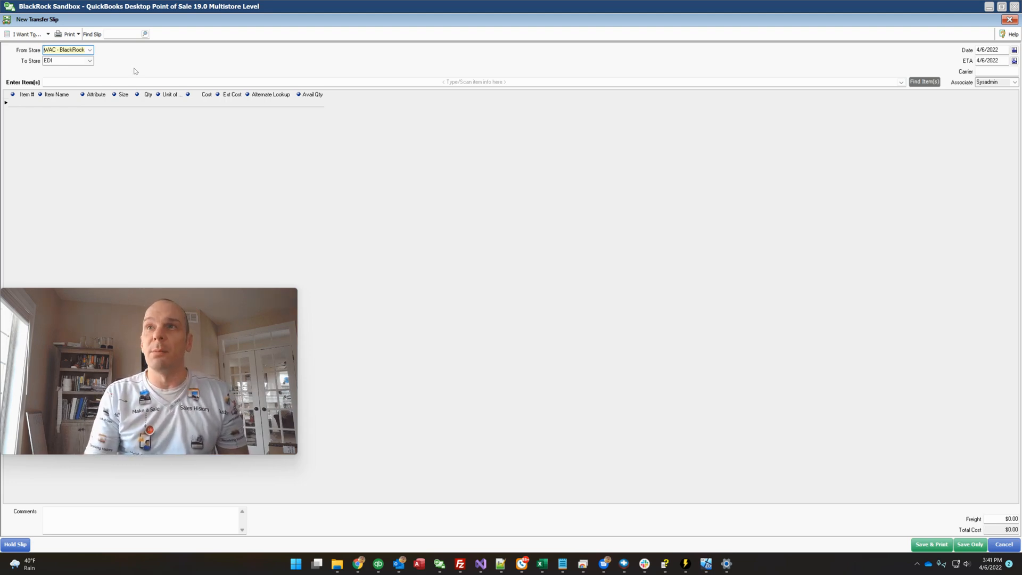
{"action": "left_click", "coordinate": [804, 82]}
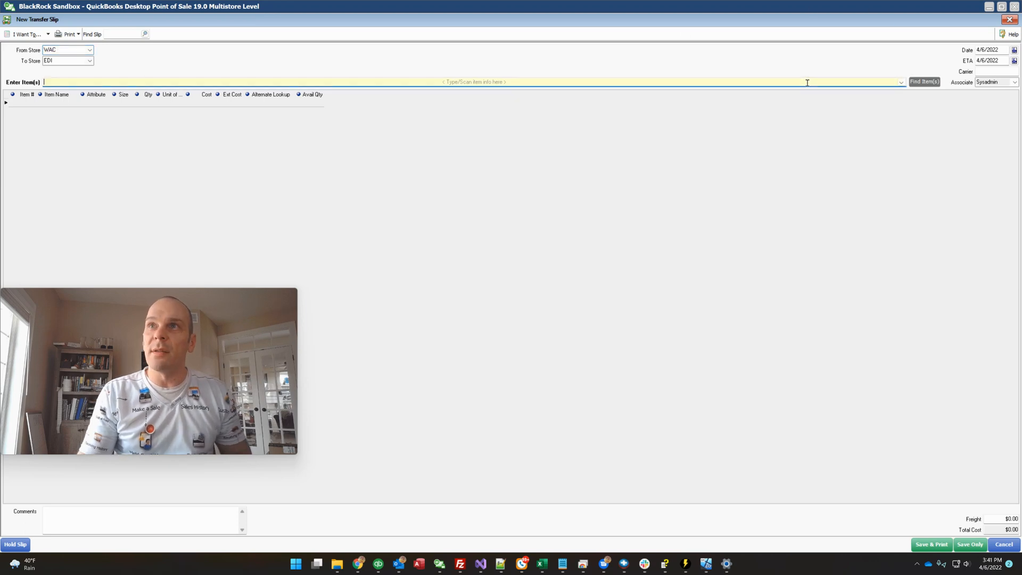
{"action": "type", "text": "wire"}
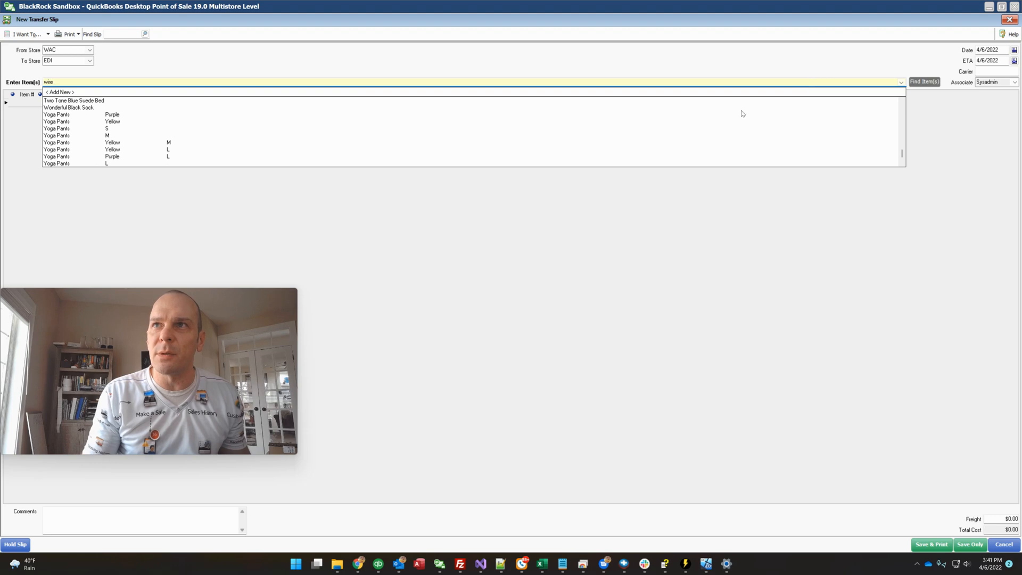
{"action": "scroll", "coordinate": [184, 124], "scroll_direction": "down", "scroll_amount": 2}
{"action": "scroll", "coordinate": [185, 124], "scroll_direction": "up", "scroll_amount": 8}
{"action": "scroll", "coordinate": [186, 128], "scroll_direction": "down", "scroll_amount": 8}
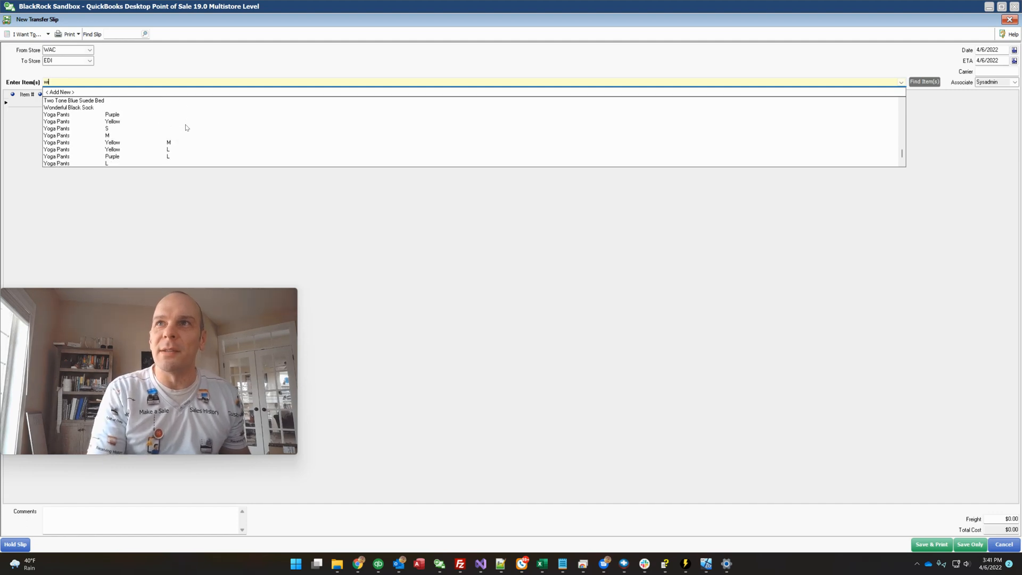
{"action": "key", "text": "Escape"}
Add the 5 inch wire item to the transfer slip with a quantity of 40.
{"action": "type", "text": "5"}
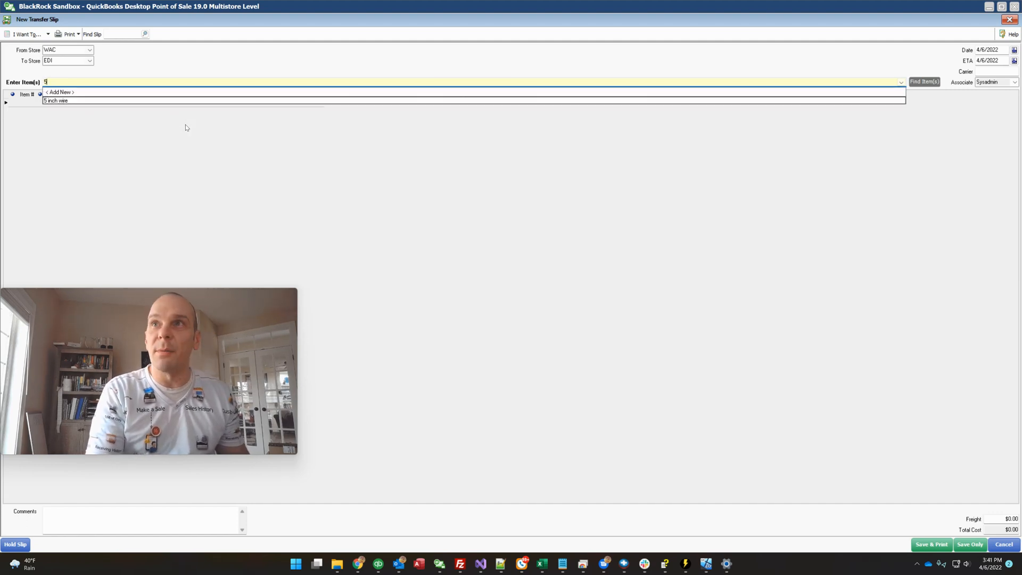
{"action": "type", "text": " in"}
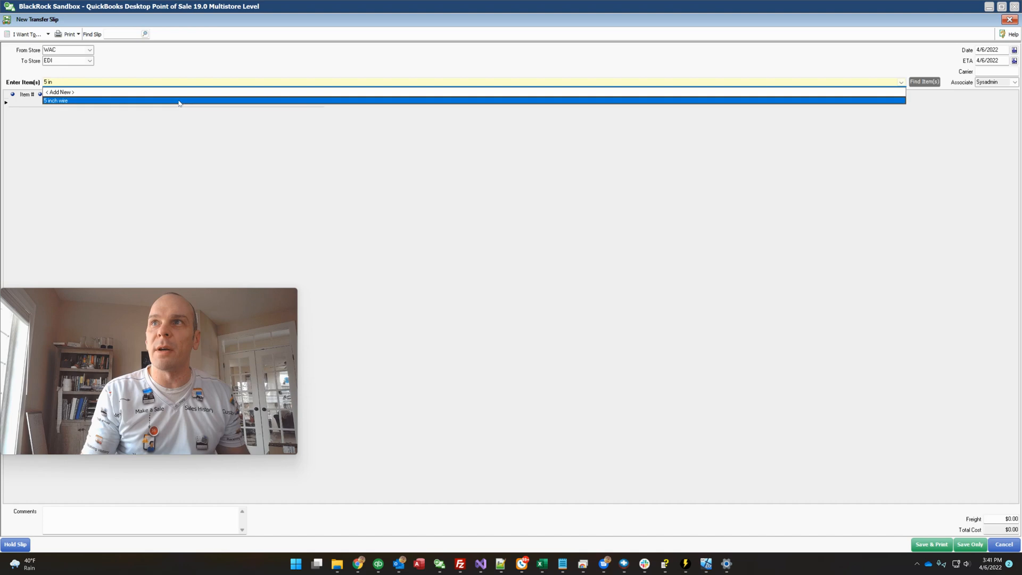
{"action": "left_click", "coordinate": [180, 102]}
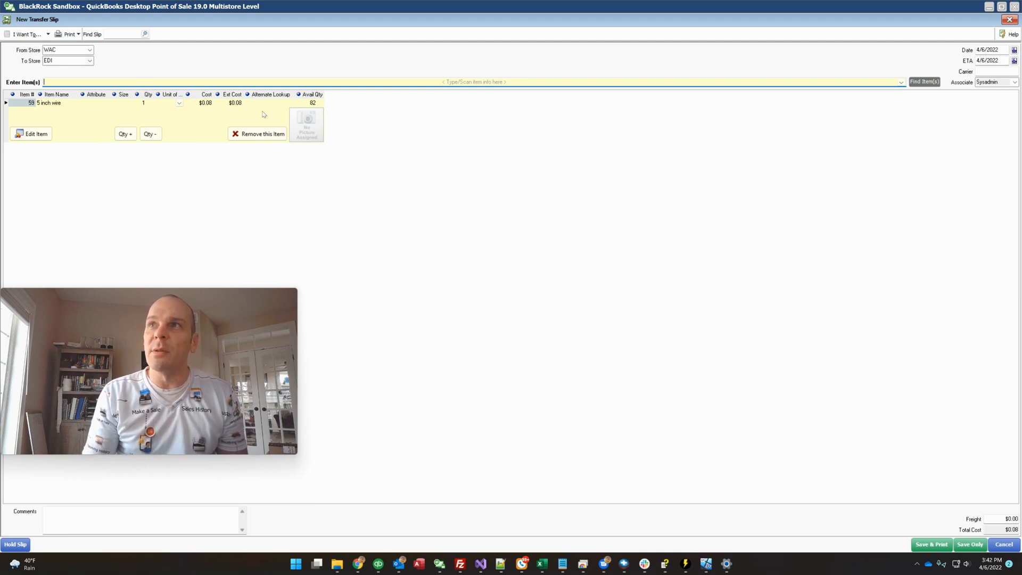
{"action": "left_click", "coordinate": [150, 103]}
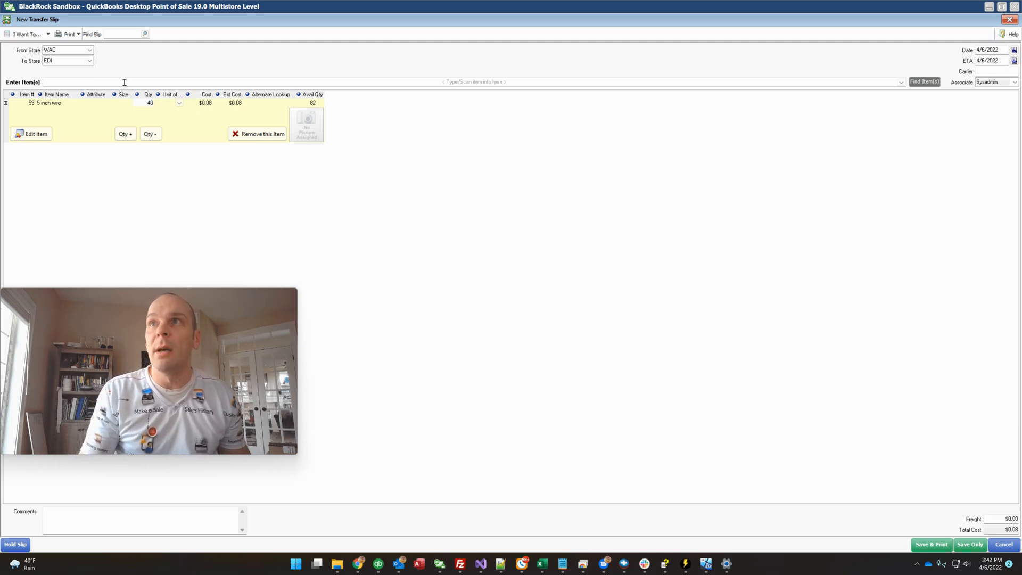
Add the Circuit Board item to the transfer slip with a quantity of 25.
{"action": "left_click", "coordinate": [72, 83]}
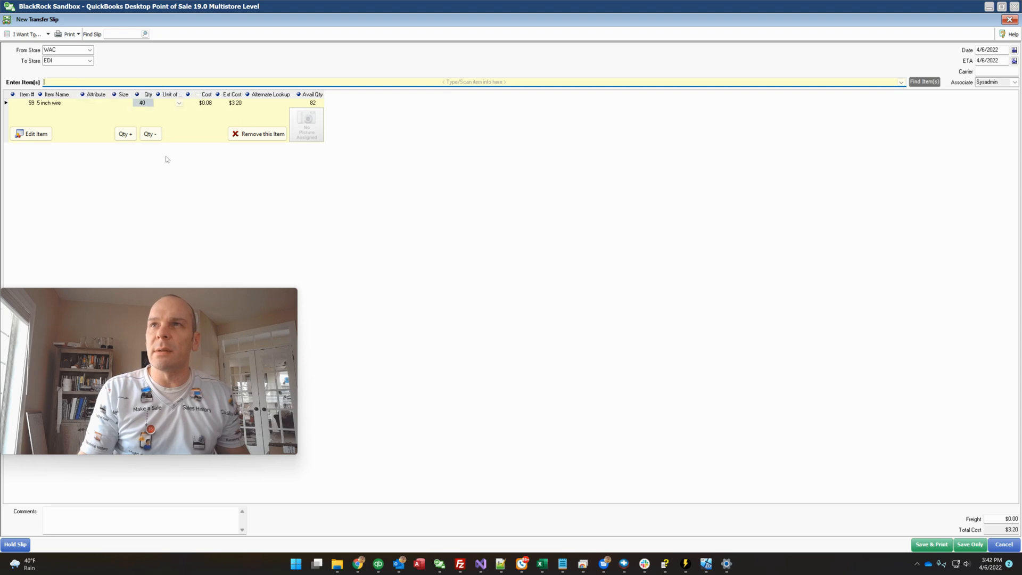
{"action": "type", "text": "cir"}
{"action": "left_click", "coordinate": [94, 101]}
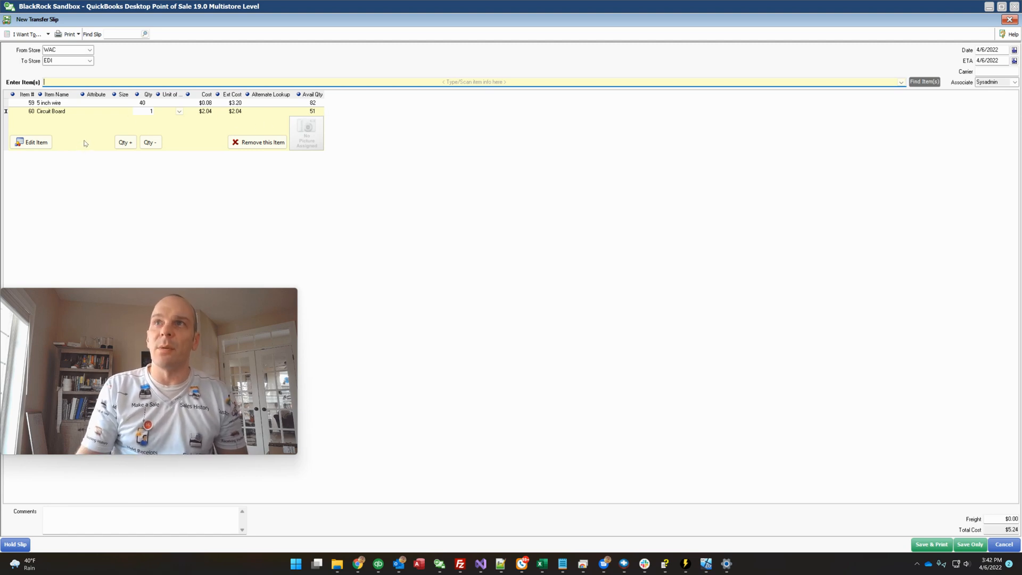
{"action": "left_click", "coordinate": [141, 112]}
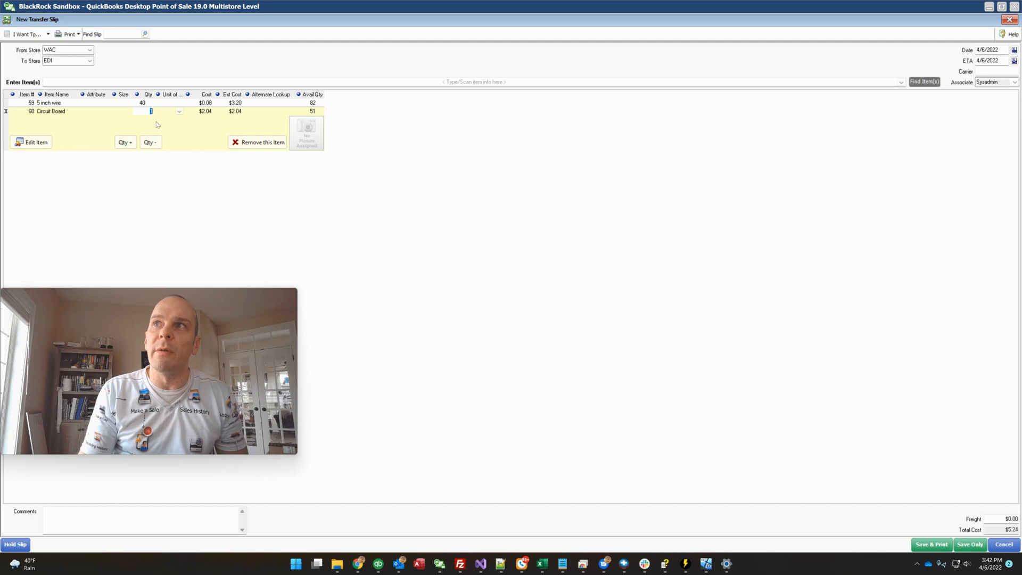
{"action": "type", "text": "25"}
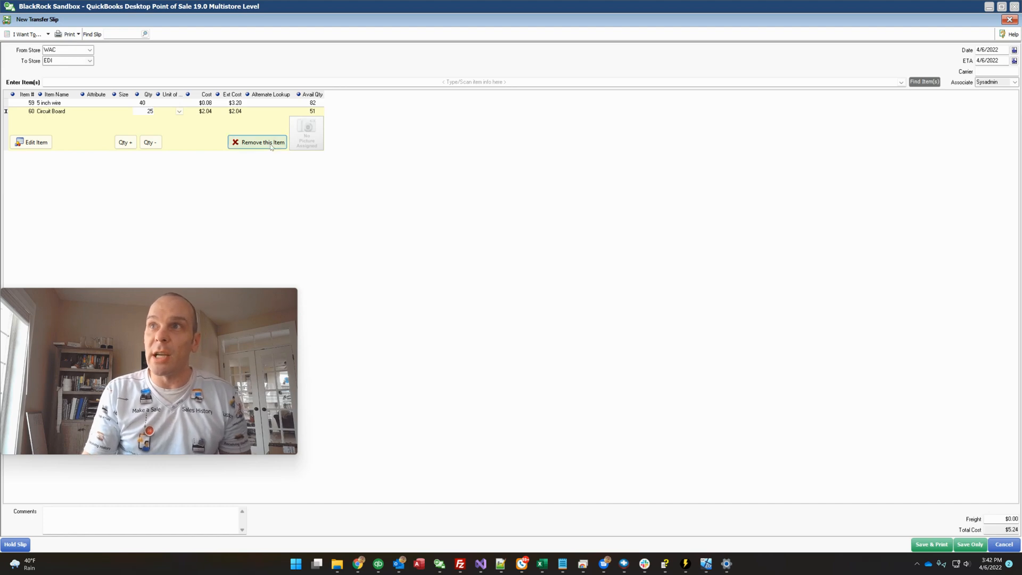
Switch to the POS MS Store 2 virtual machine window and move it off this screen.
{"action": "left_click", "coordinate": [706, 563]}
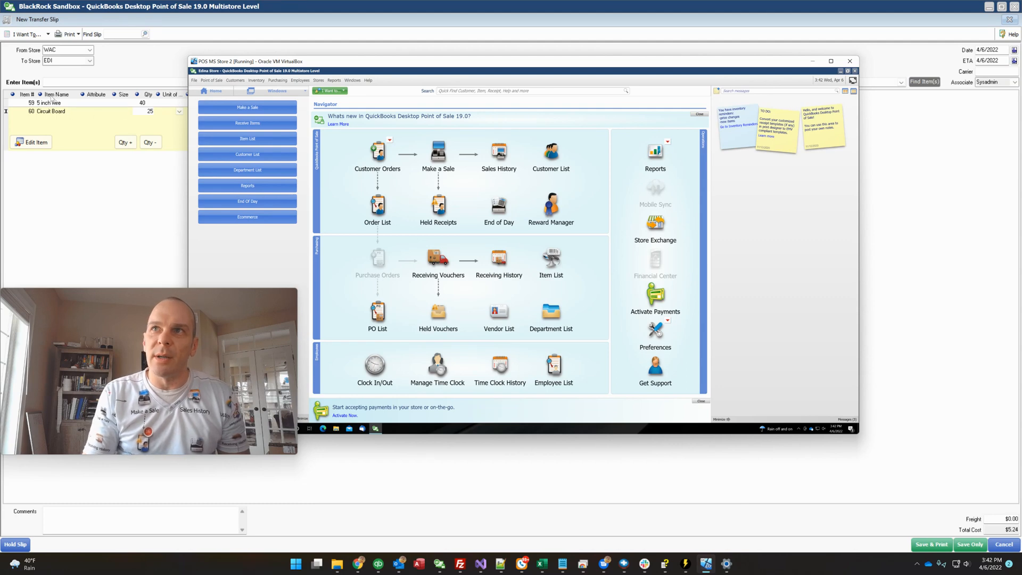
{"action": "left_click_drag", "start_coordinate": [361, 66], "coordinate": [0, 87]}
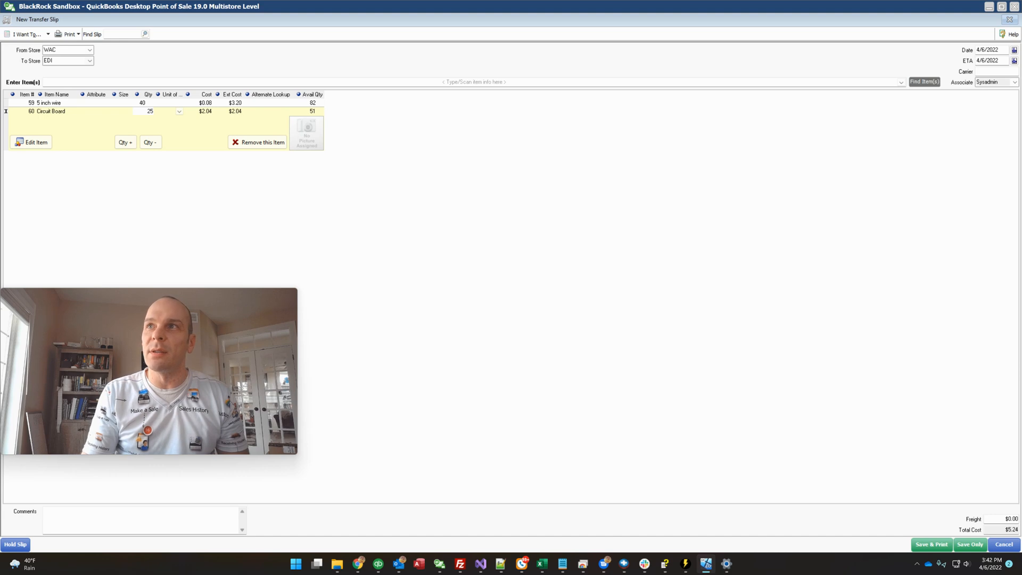
Enter the comment "EDI was short on these items." on the transfer slip.
{"action": "left_click", "coordinate": [175, 516]}
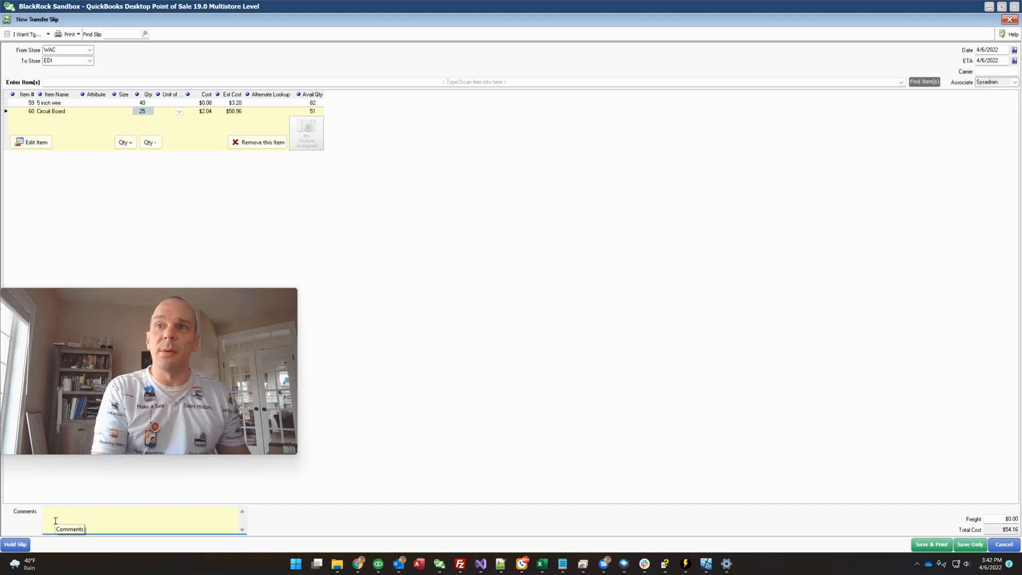
{"action": "type", "text": "EDI"}
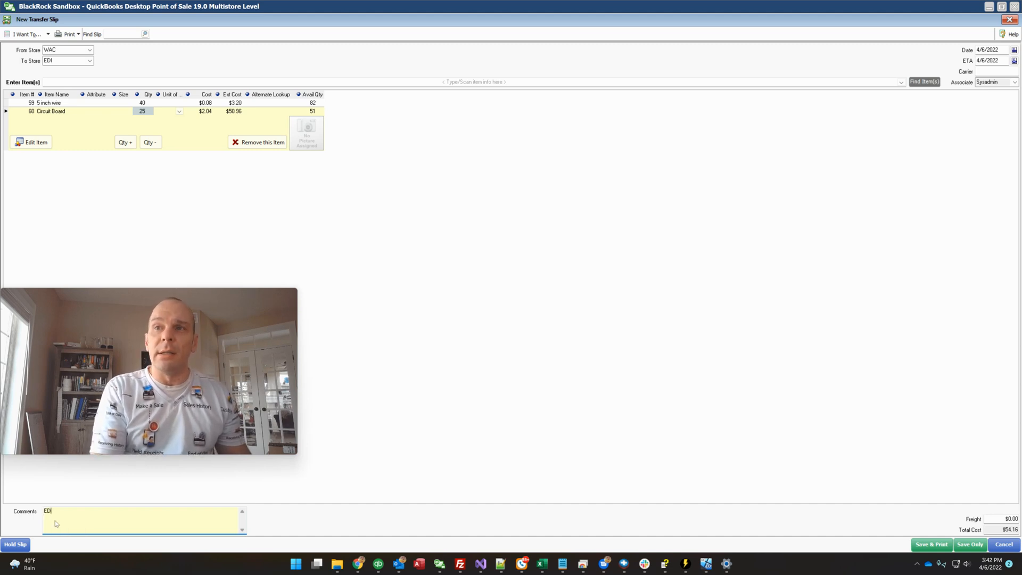
{"action": "type", "text": " was short o"}
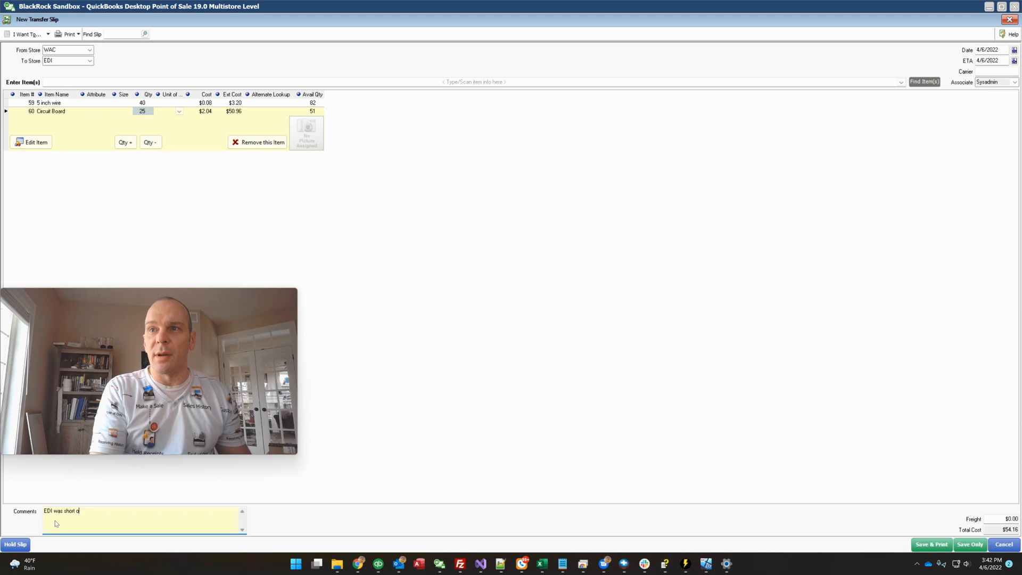
{"action": "type", "text": "n these items"}
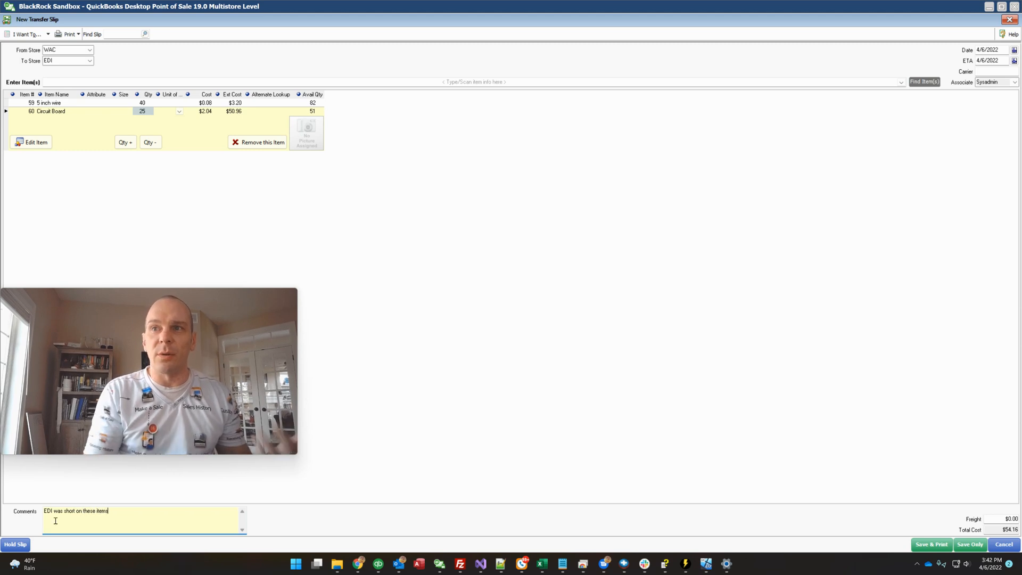
{"action": "type", "text": "."}
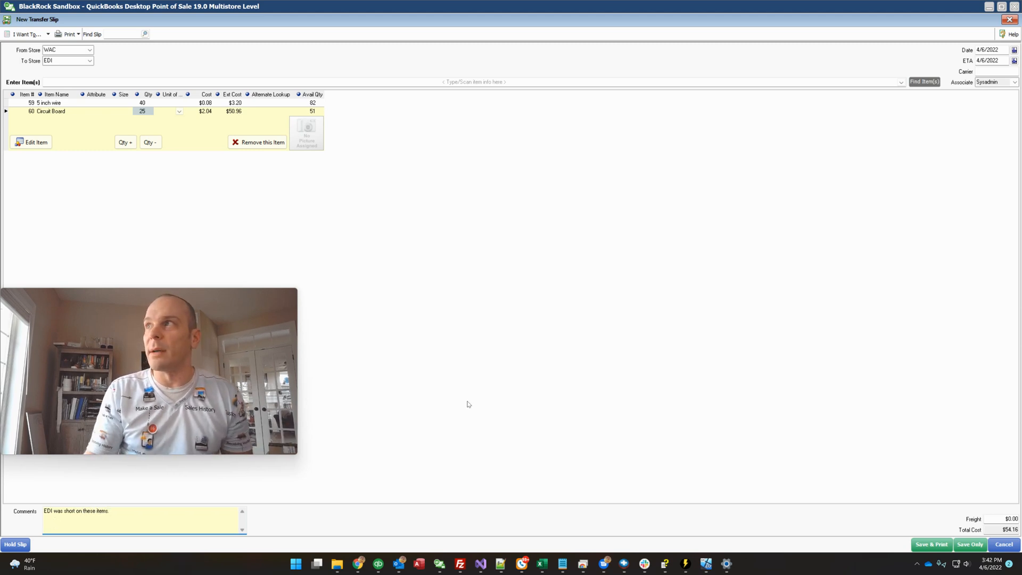
{"action": "left_click", "coordinate": [994, 72]}
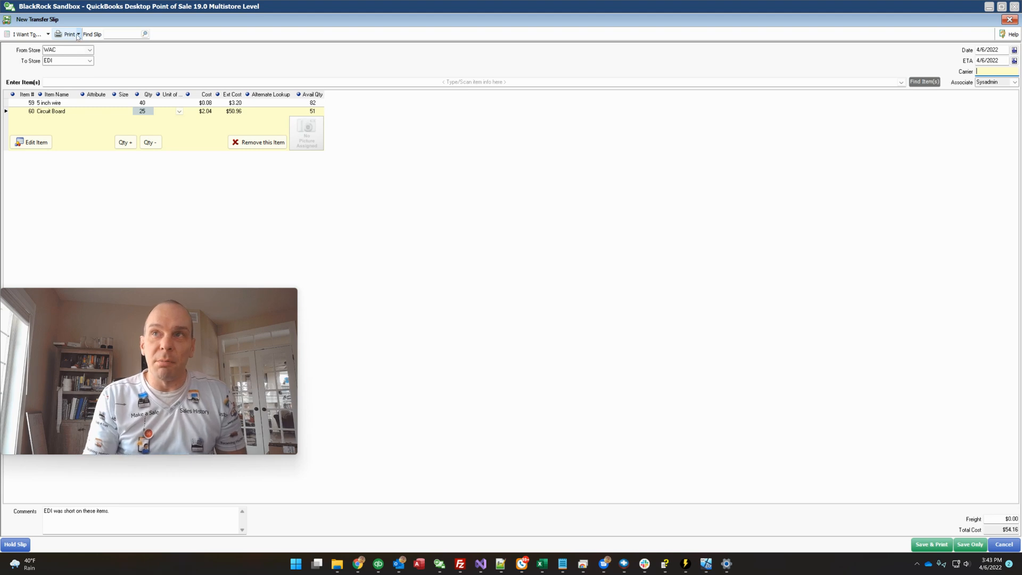
{"action": "left_click", "coordinate": [46, 35]}
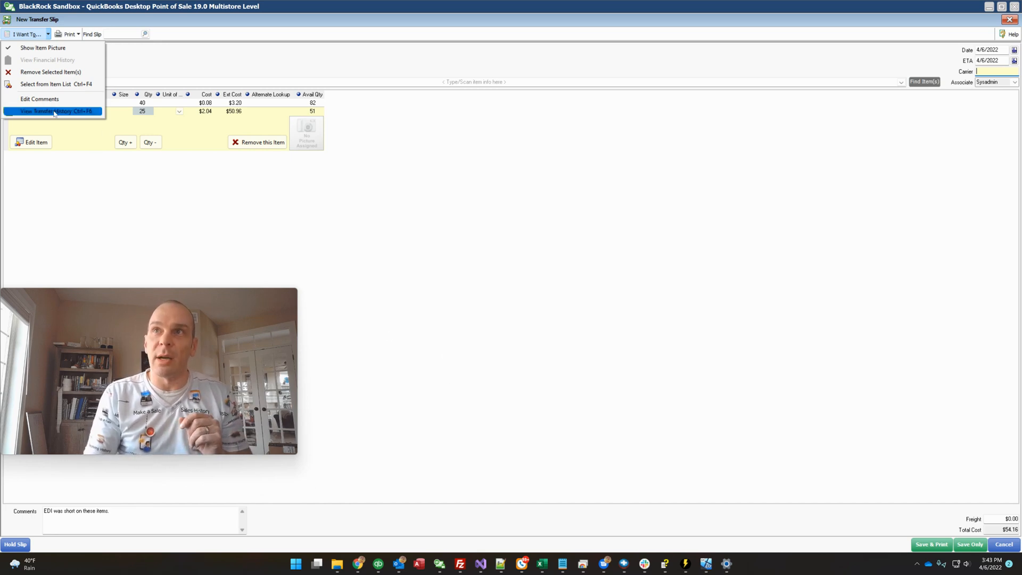
{"action": "left_click", "coordinate": [514, 280]}
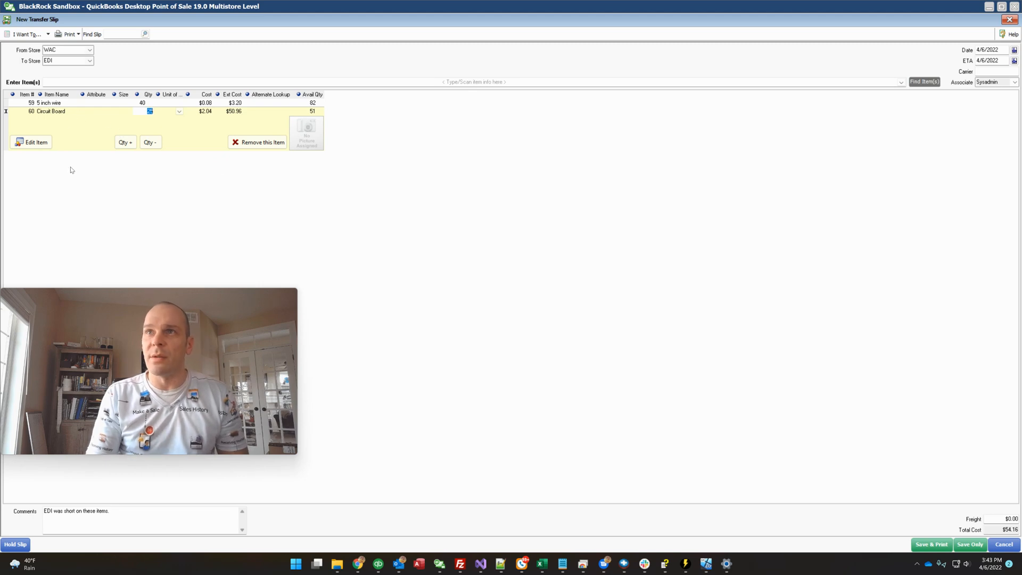
{"action": "left_click", "coordinate": [466, 155]}
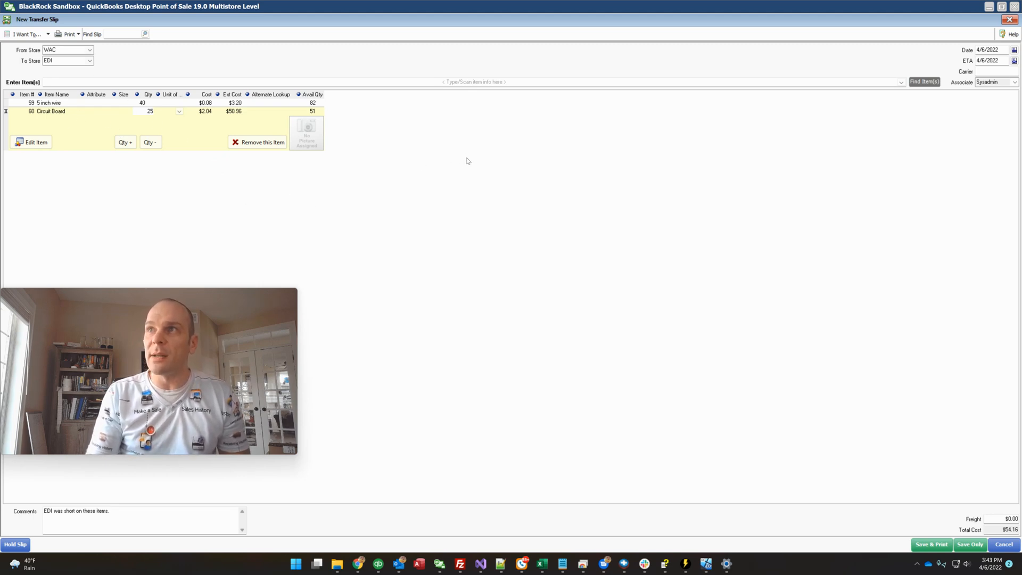
Save the transfer slip without printing and return to the item list to check the transferred items' store quantities.
{"action": "left_click", "coordinate": [970, 545]}
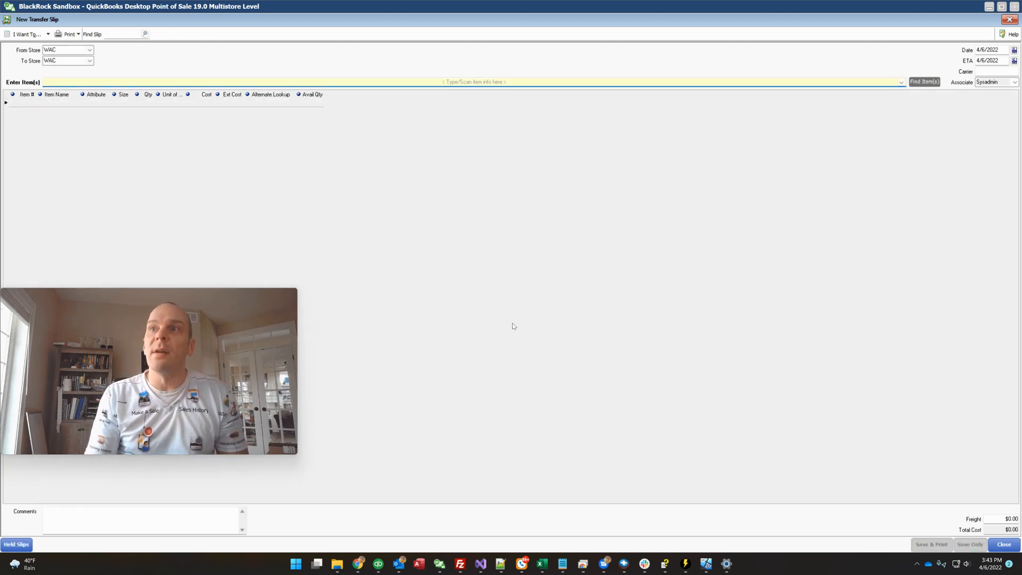
{"action": "left_click", "coordinate": [1004, 545]}
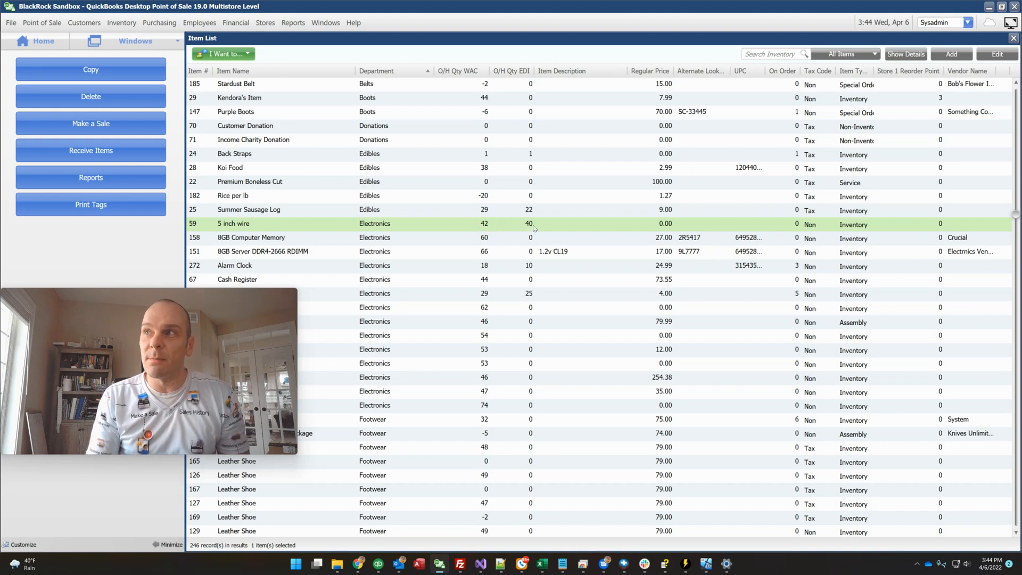
{"action": "left_click", "coordinate": [339, 237]}
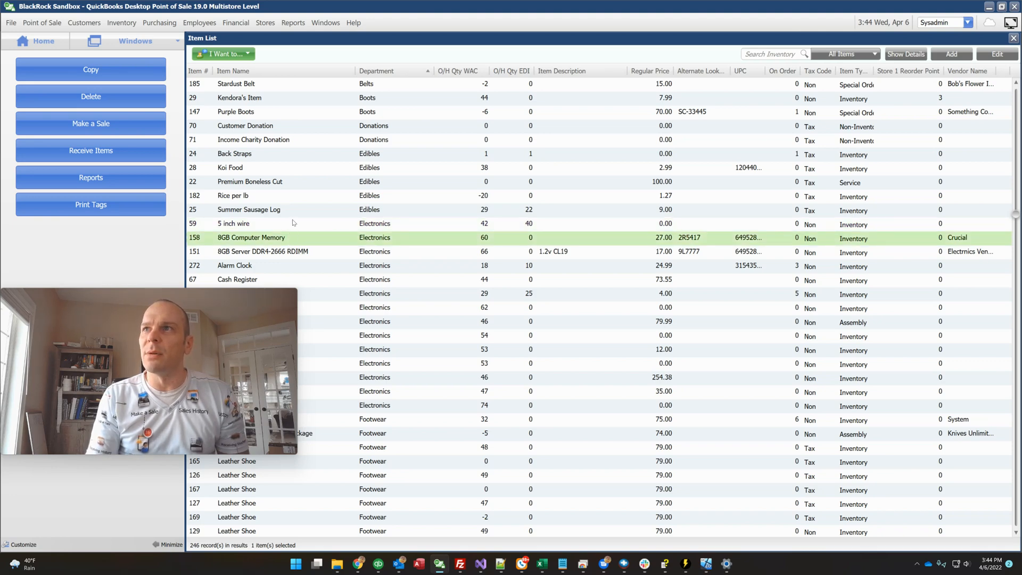
Search the item list for "circuit" to check the Circuit Board's on-hand quantities at WAC and EDI.
{"action": "left_click", "coordinate": [773, 54]}
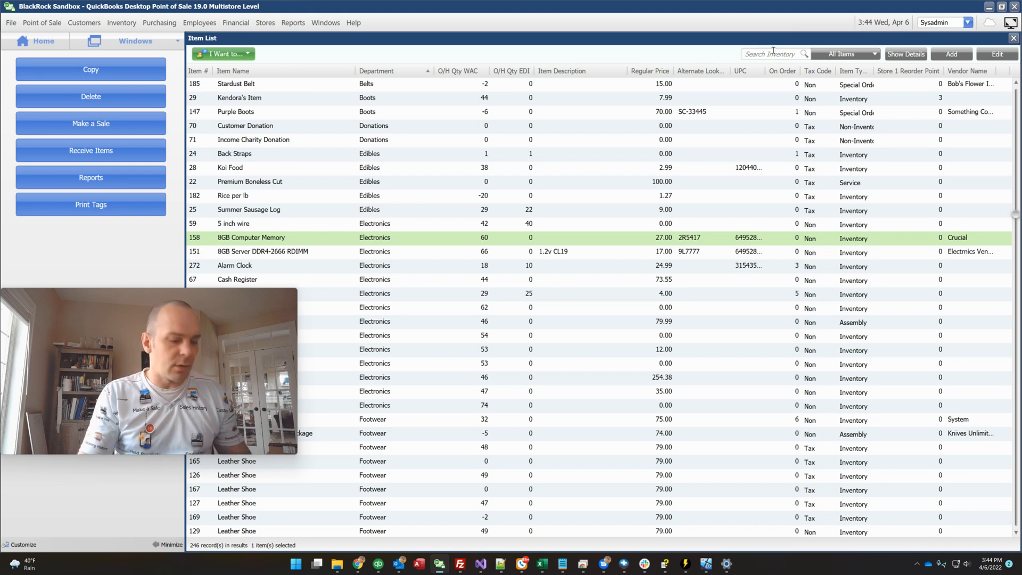
{"action": "type", "text": "circuit"}
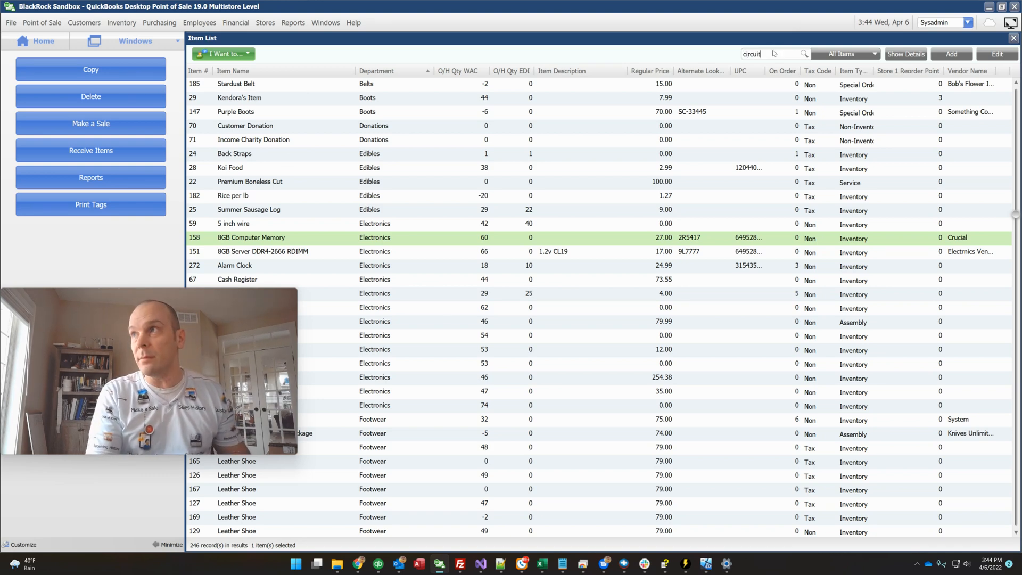
{"action": "key", "text": "Return"}
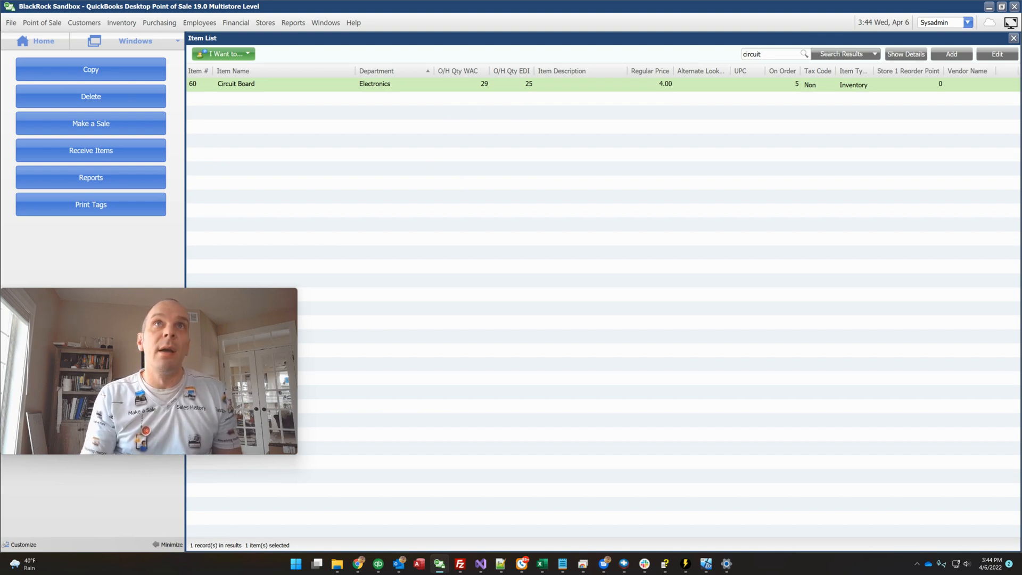
Bring over and maximize the POS MS Store 2 virtual machine, and search its item list for "5 inch" to check the store quantities.
{"action": "left_click_drag", "start_coordinate": [0, 105], "coordinate": [564, 51]}
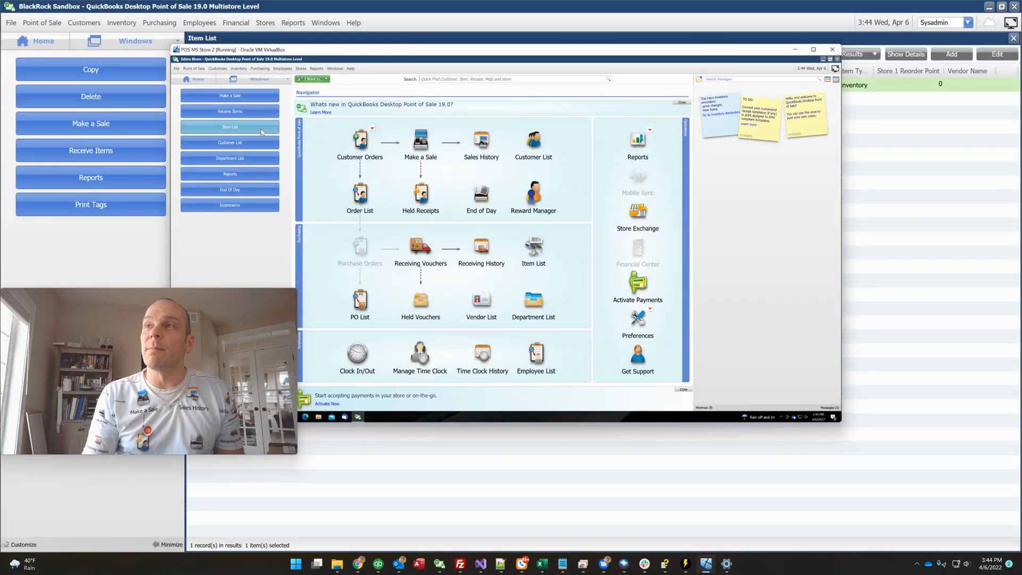
{"action": "left_click", "coordinate": [814, 50]}
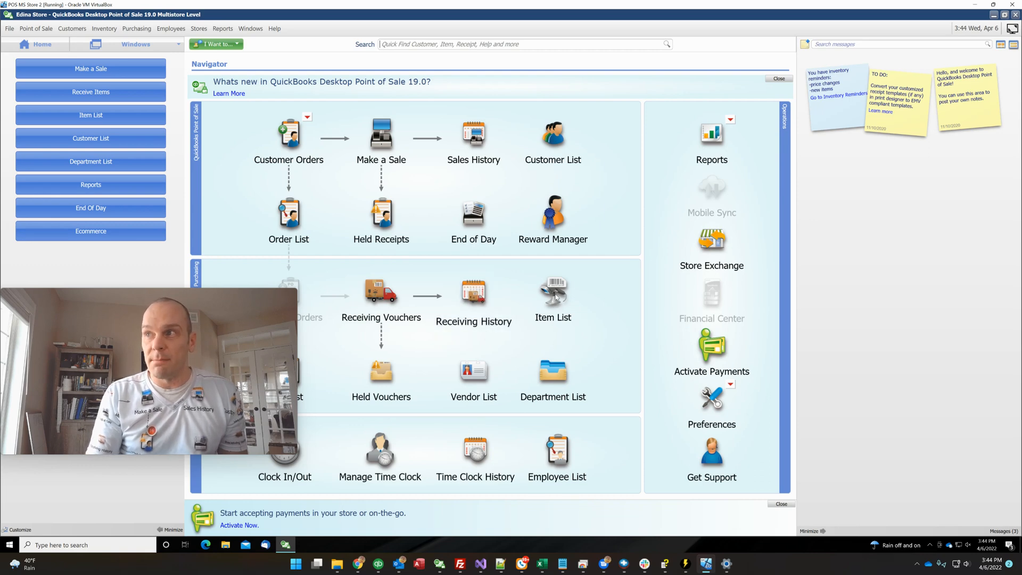
{"action": "left_click", "coordinate": [556, 297]}
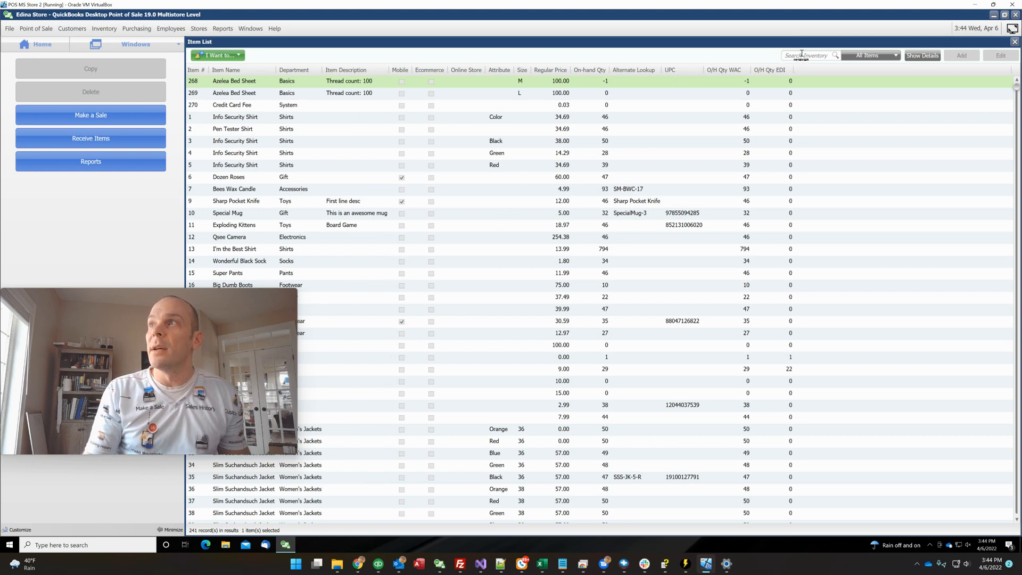
{"action": "type", "text": "5 inch"}
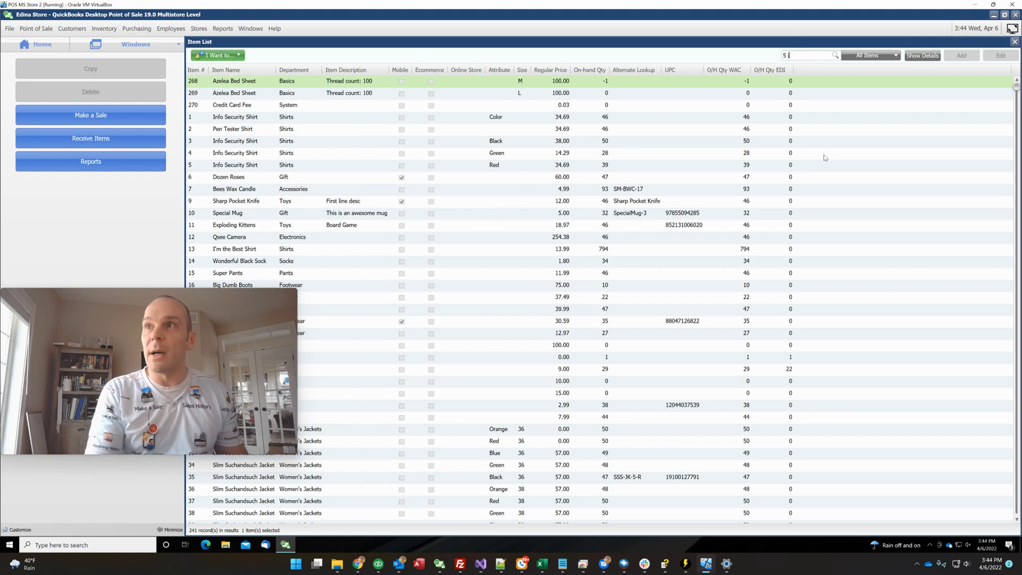
{"action": "key", "text": "Return"}
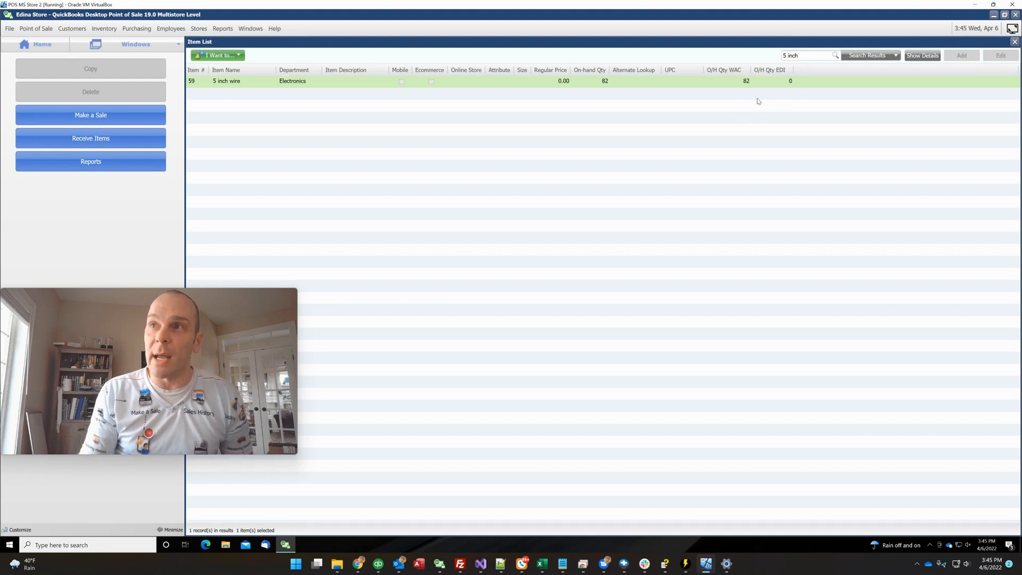
Move the Store 2 virtual machine off this screen and send the headquarters Store Exchange files to Store EDI through Intuit Service.
{"action": "left_click_drag", "start_coordinate": [928, 5], "coordinate": [0, 155]}
{"action": "left_click", "coordinate": [605, 212]}
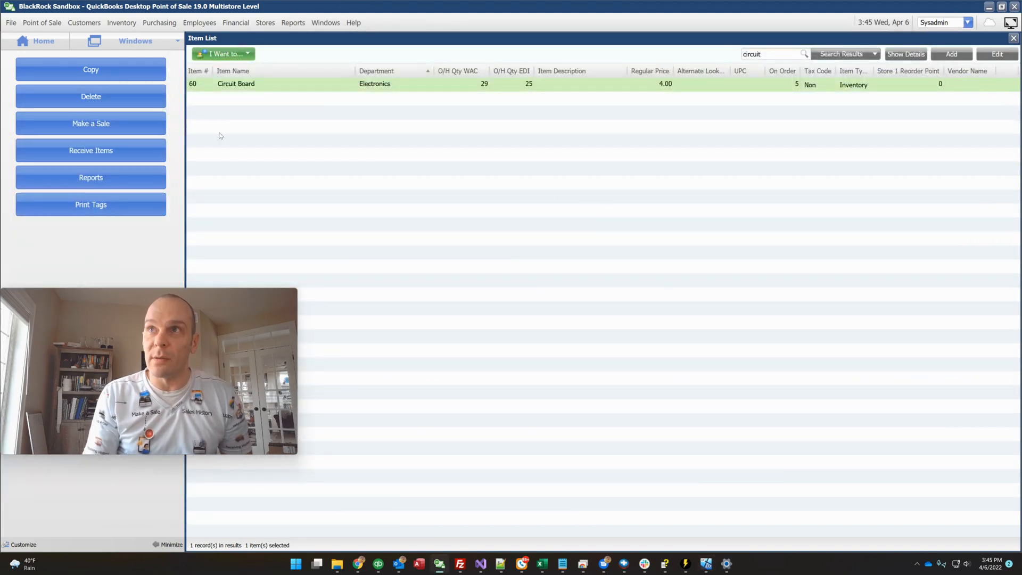
{"action": "left_click", "coordinate": [48, 46]}
{"action": "left_click", "coordinate": [265, 22]}
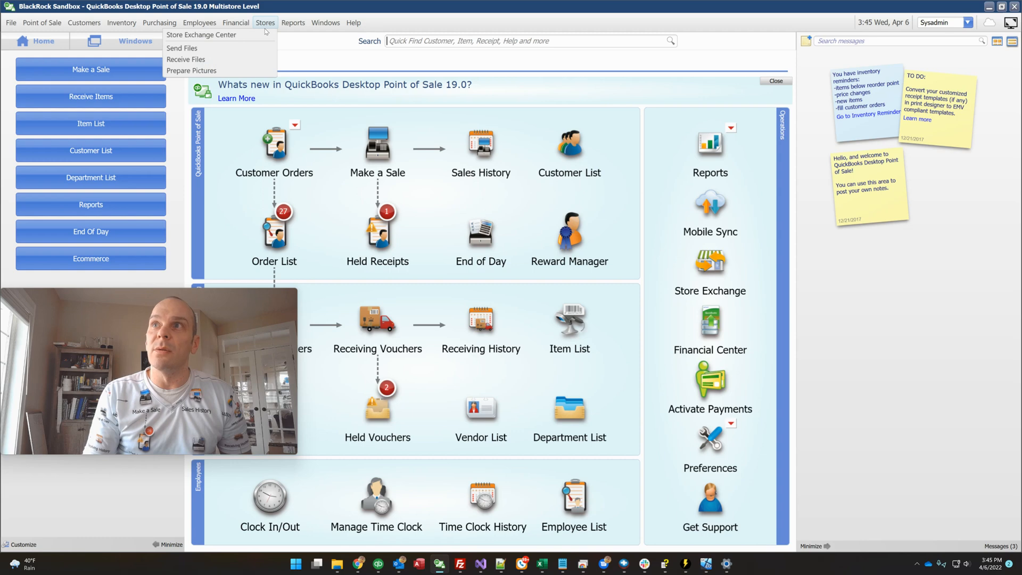
{"action": "left_click", "coordinate": [288, 47]}
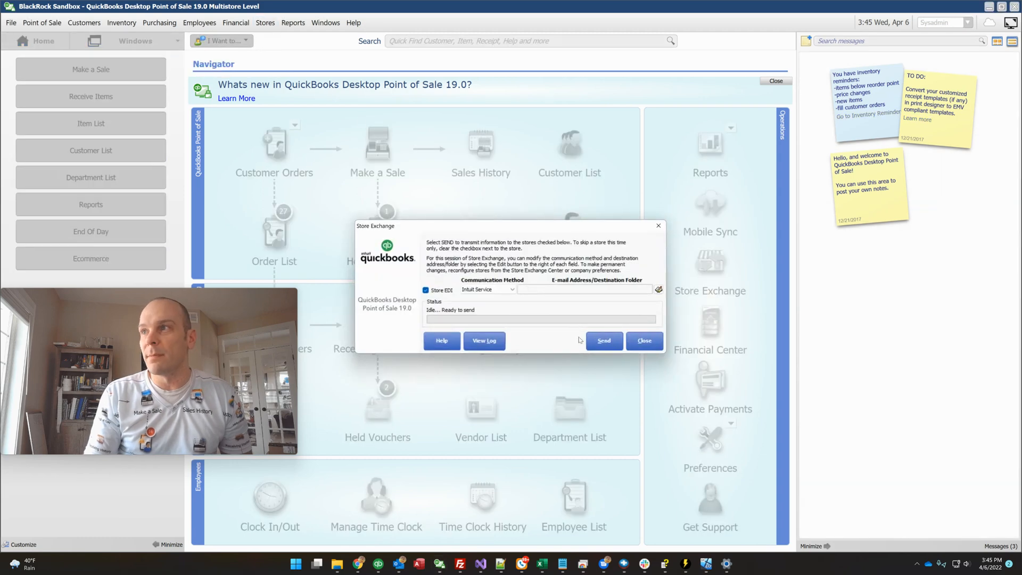
{"action": "left_click", "coordinate": [603, 343]}
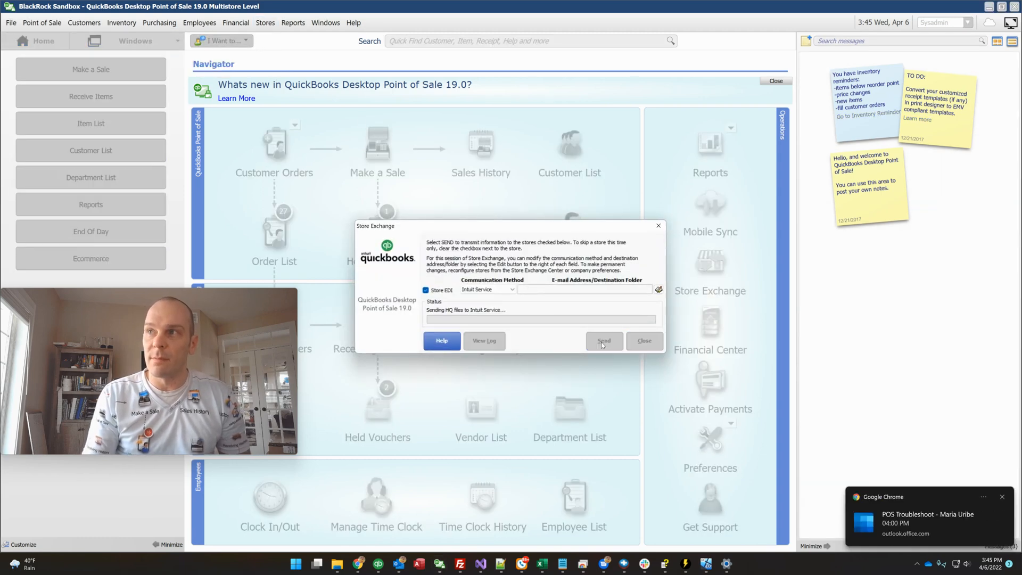
{"action": "left_click", "coordinate": [1002, 499]}
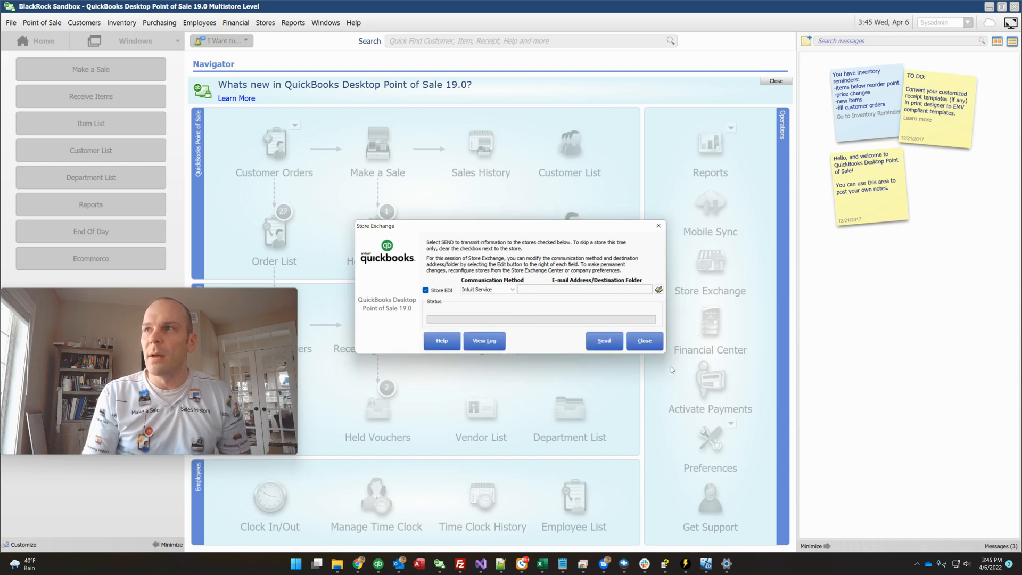
{"action": "left_click", "coordinate": [644, 341]}
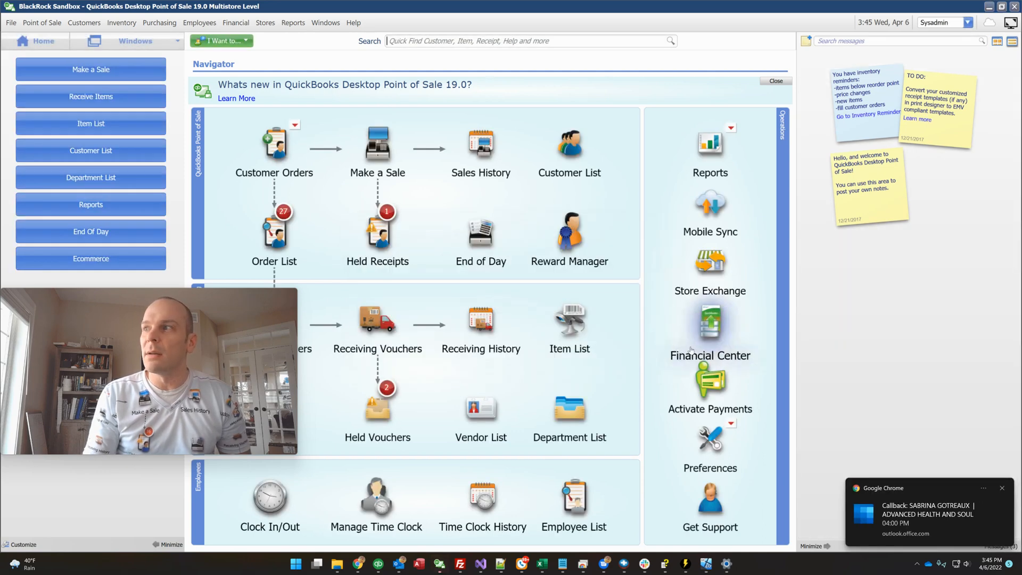
{"action": "left_click", "coordinate": [1003, 489]}
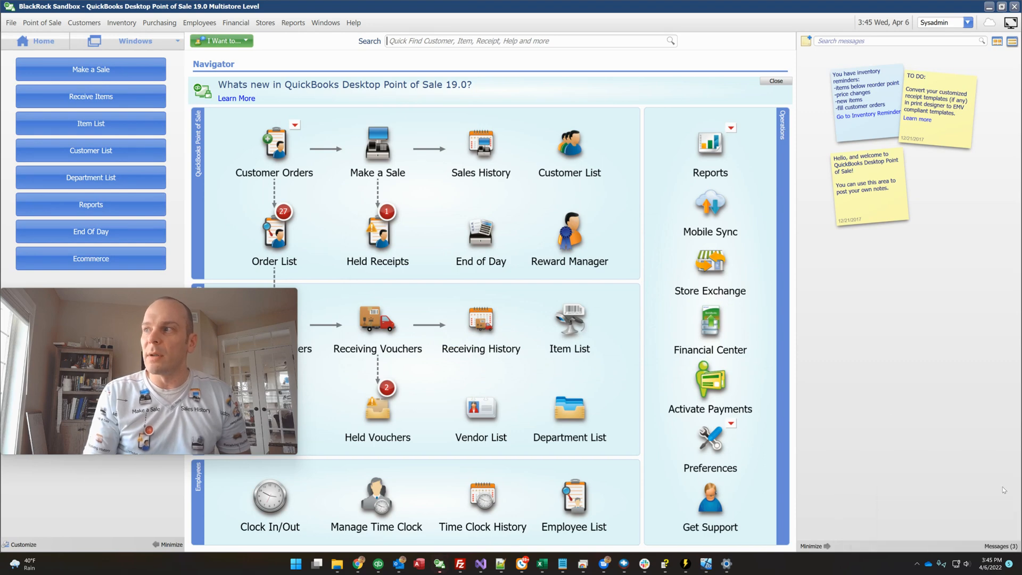
{"action": "left_click", "coordinate": [1003, 488]}
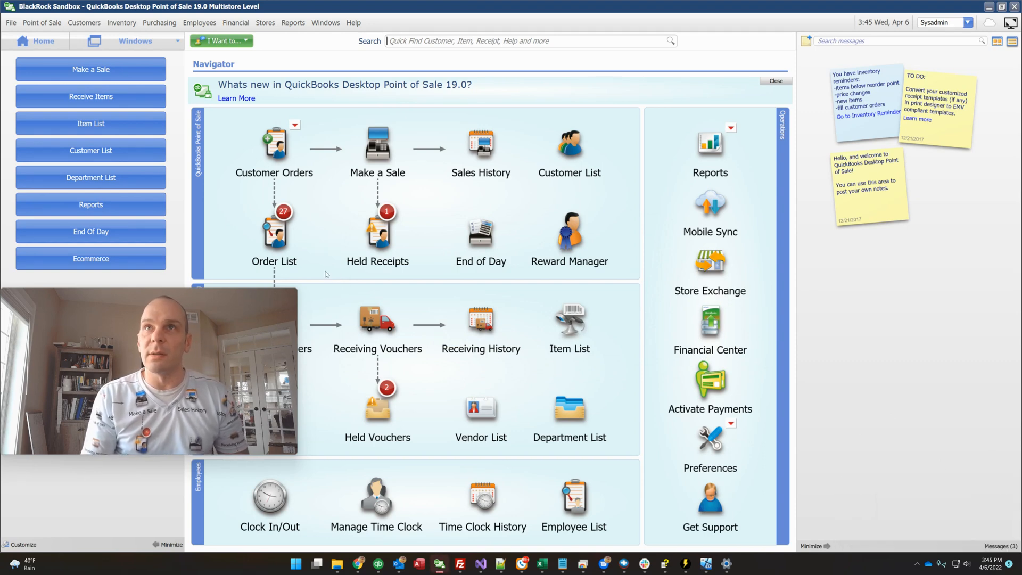
Switch to the maximized POS MS Store 2 virtual machine and process in the received Store Exchange files from headquarters.
{"action": "left_click", "coordinate": [706, 564]}
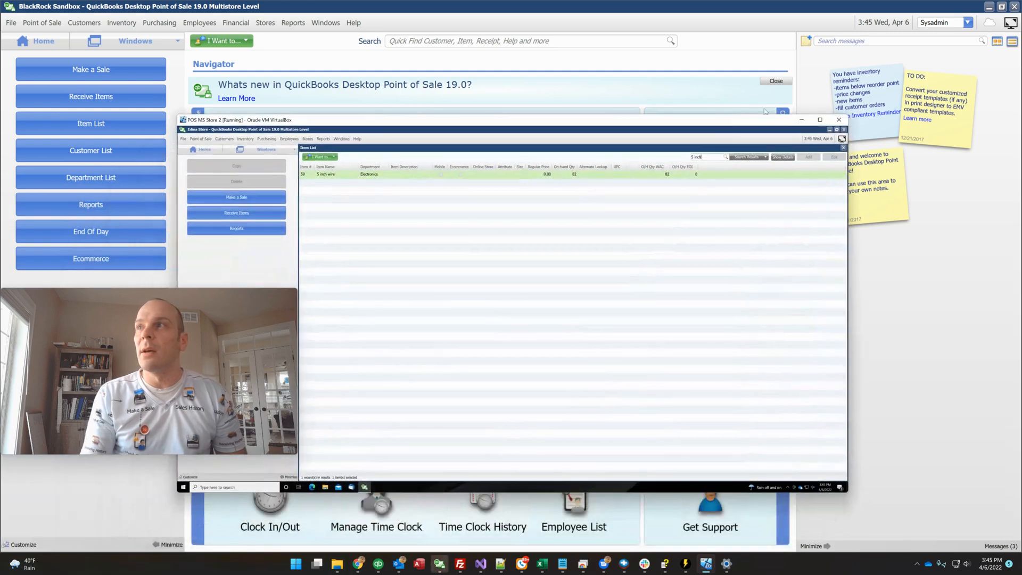
{"action": "left_click", "coordinate": [820, 120]}
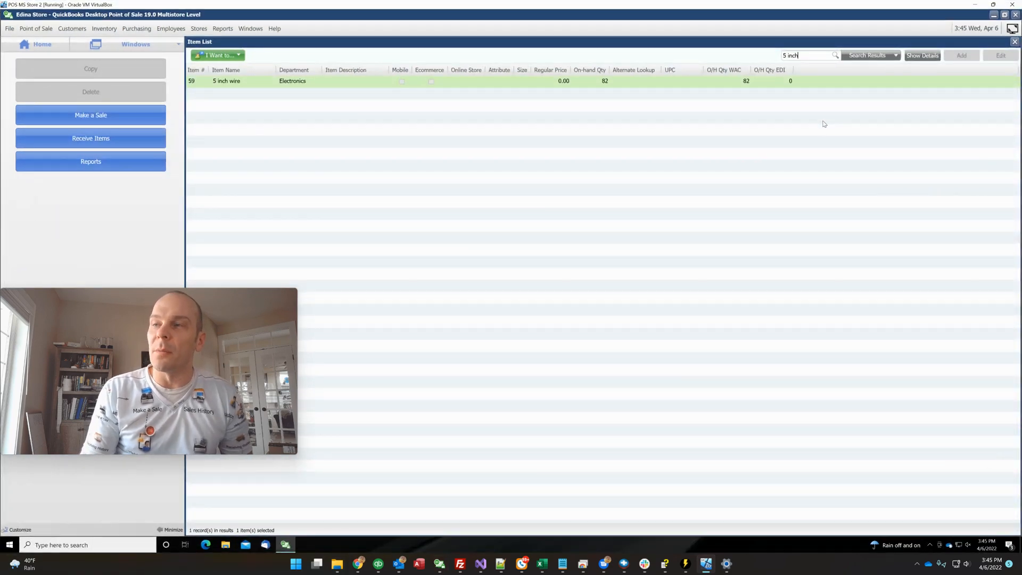
{"action": "left_click", "coordinate": [52, 45]}
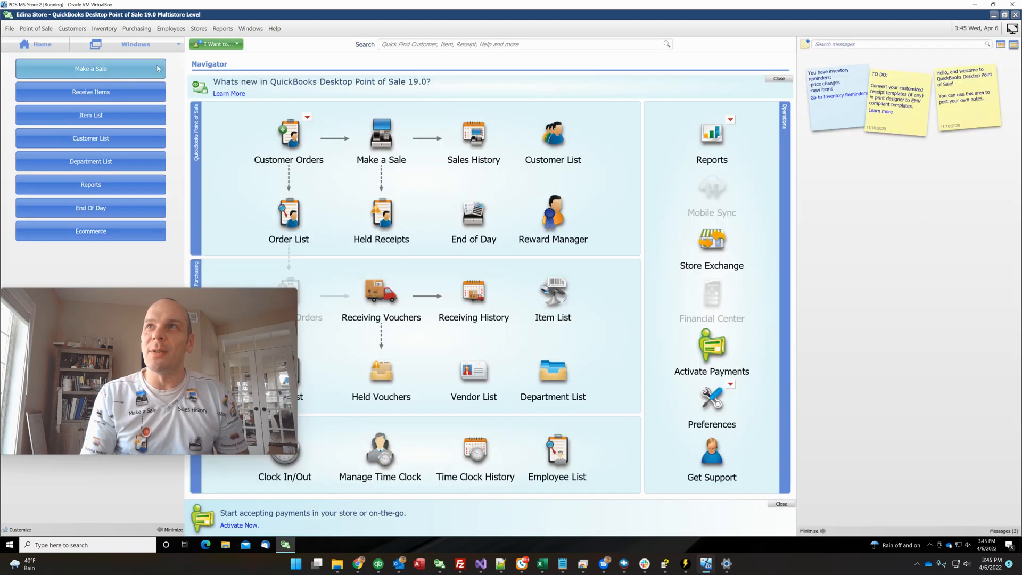
{"action": "left_click", "coordinate": [198, 29]}
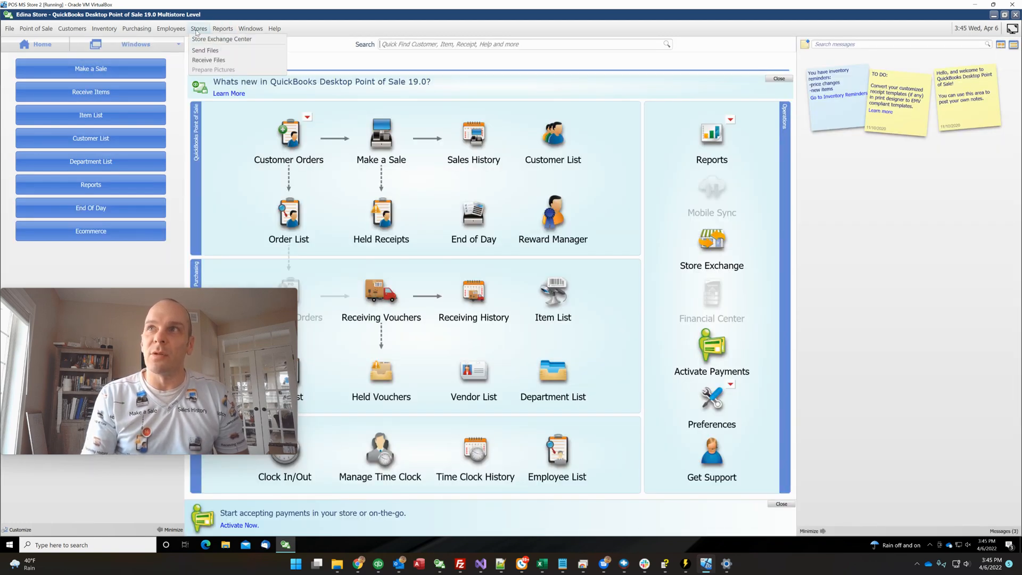
{"action": "left_click", "coordinate": [207, 60]}
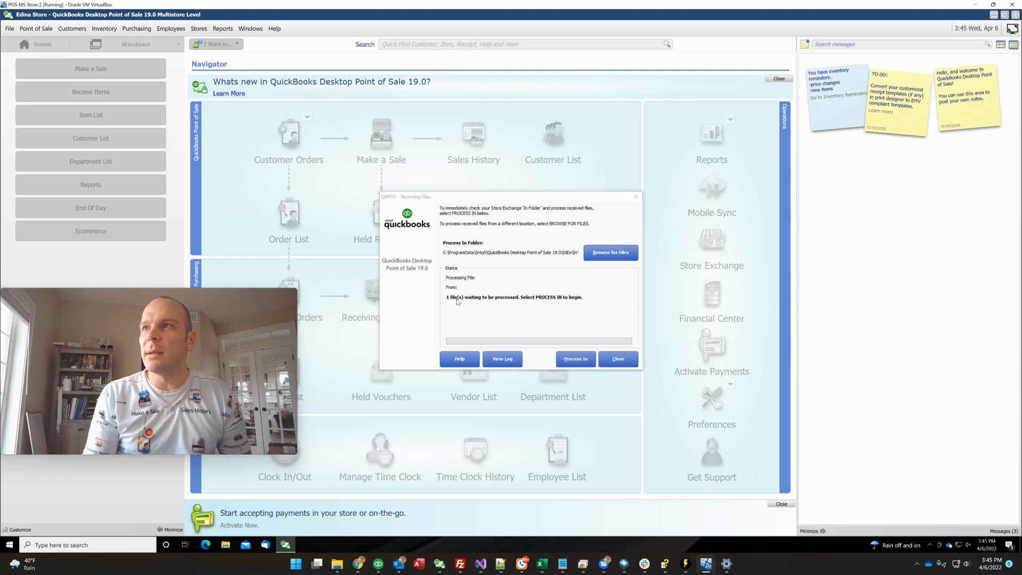
{"action": "left_click", "coordinate": [573, 359]}
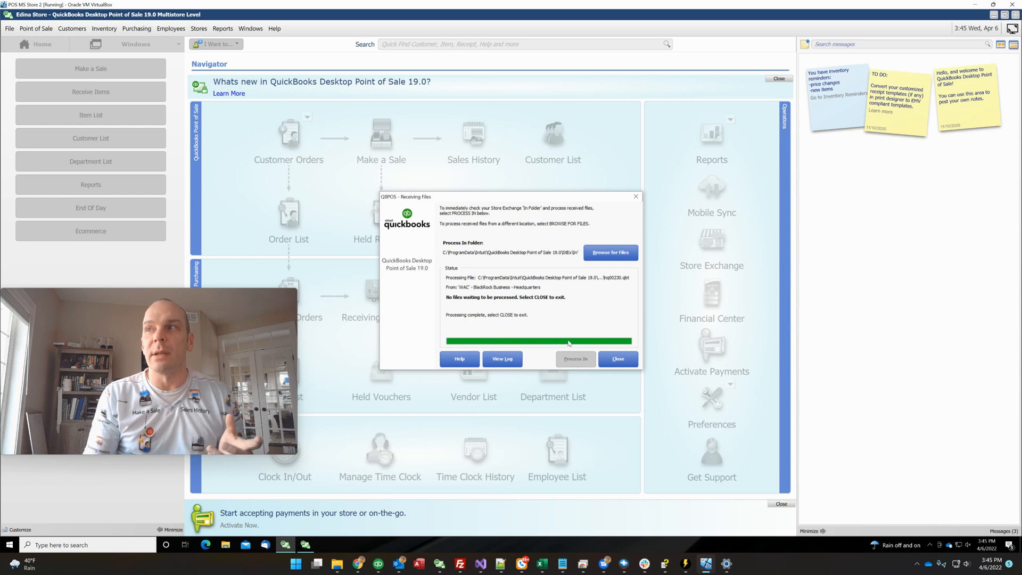
{"action": "left_click", "coordinate": [617, 358]}
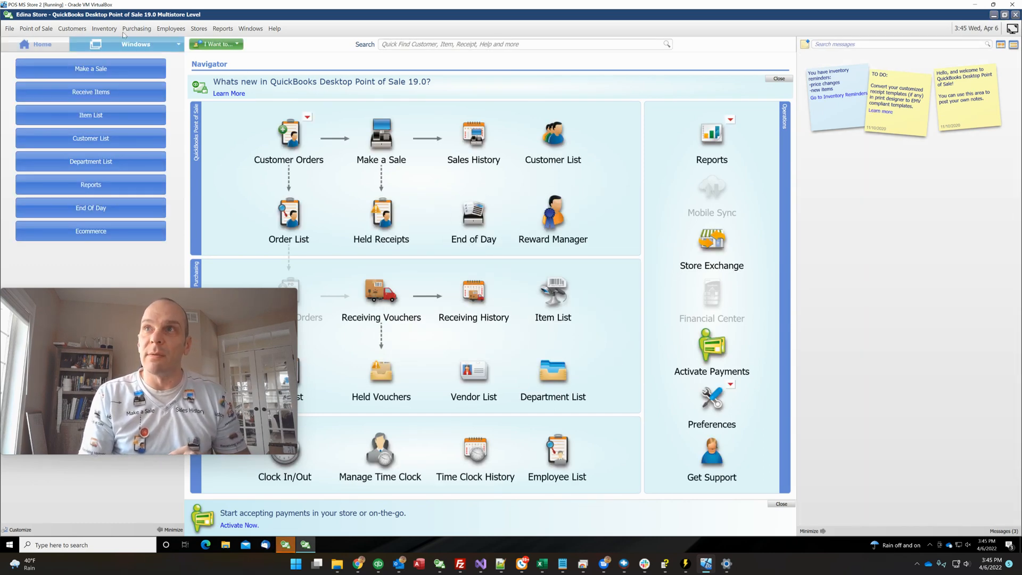
Look for the transfer slip in the Edina store's transfer history with the view set to All Slips, and close the history.
{"action": "left_click", "coordinate": [104, 30]}
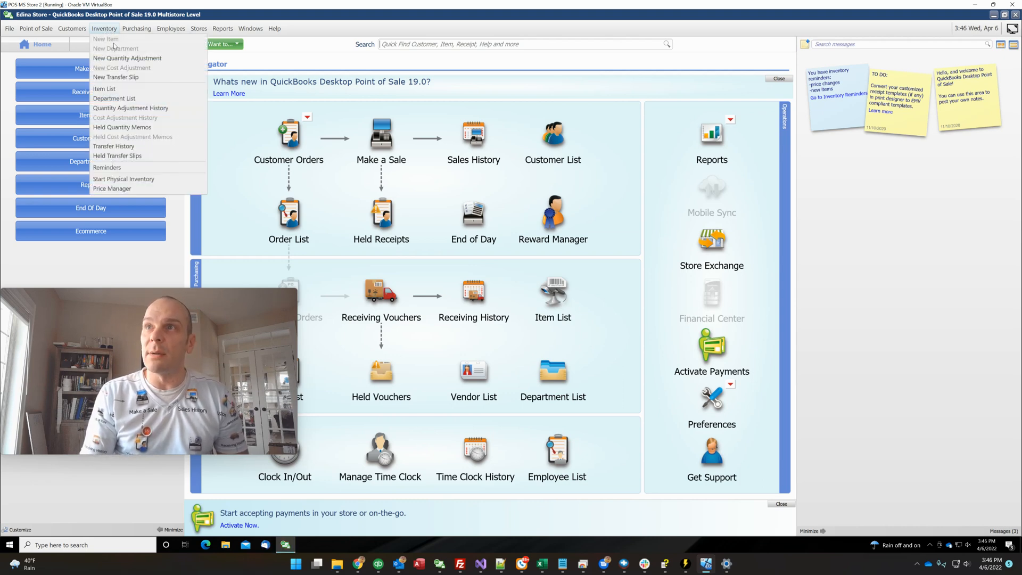
{"action": "left_click", "coordinate": [141, 148]}
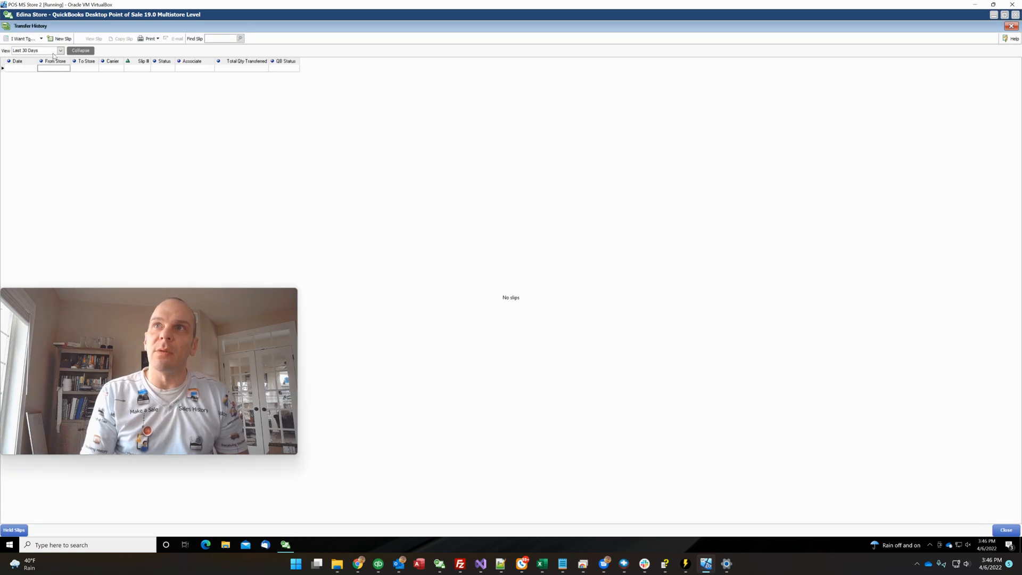
{"action": "left_click", "coordinate": [53, 50]}
{"action": "left_click", "coordinate": [51, 60]}
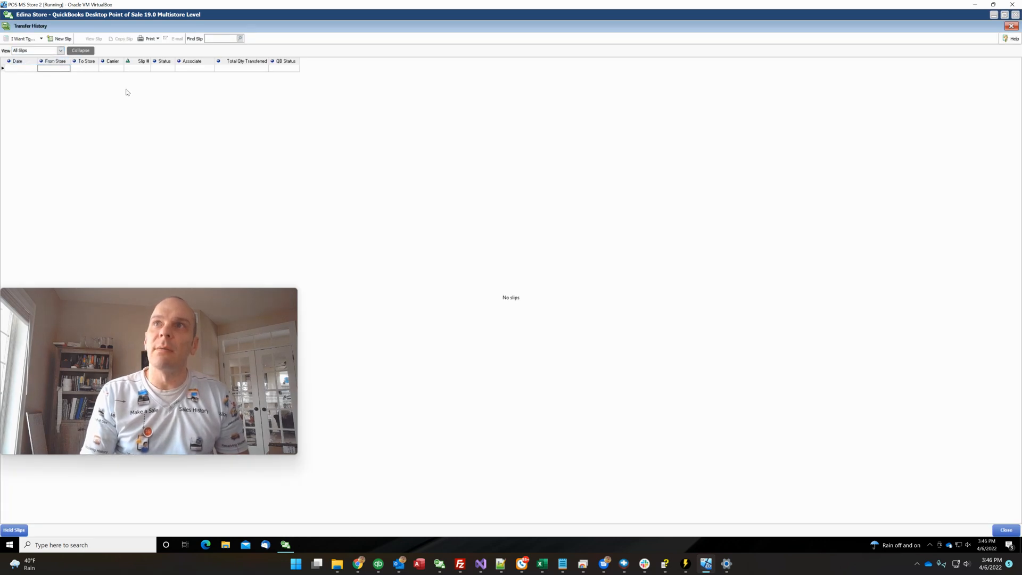
{"action": "left_click", "coordinate": [112, 69]}
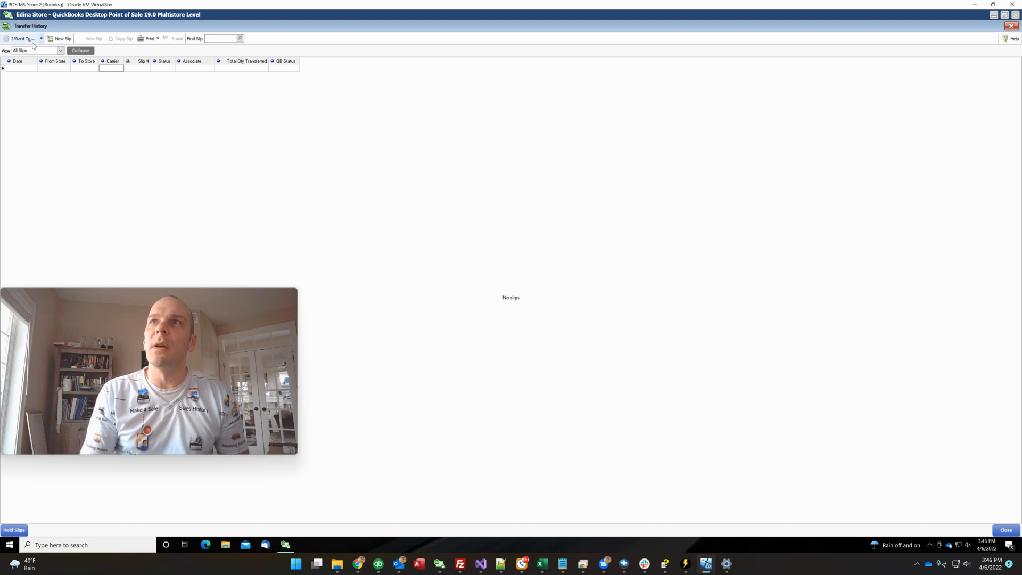
{"action": "left_click", "coordinate": [40, 39]}
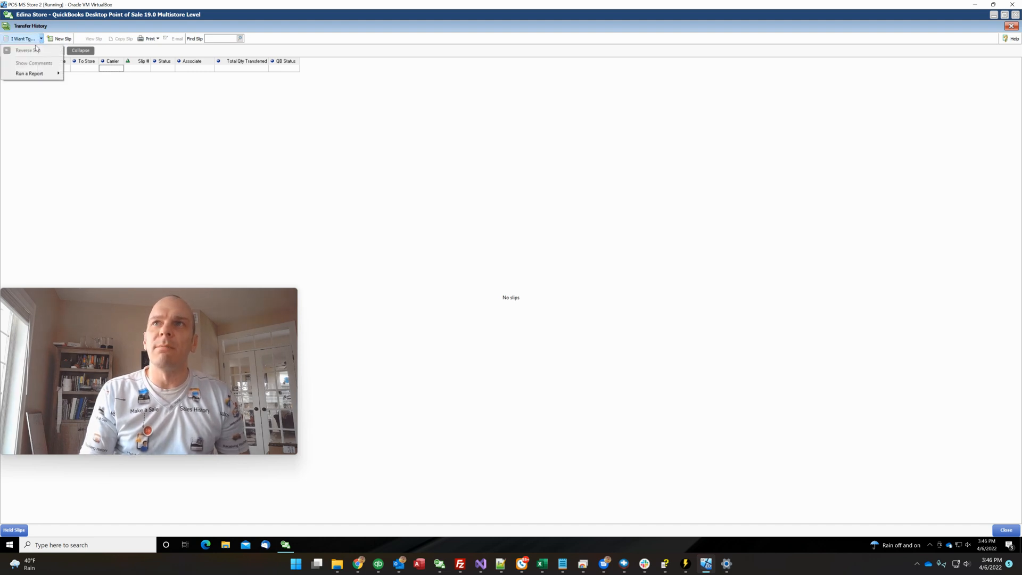
{"action": "left_click", "coordinate": [318, 153]}
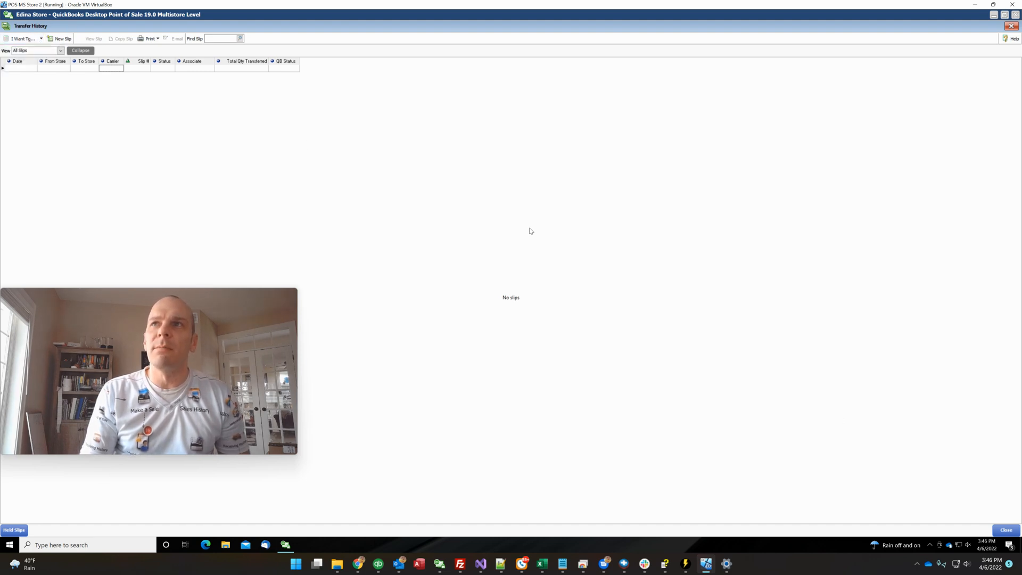
{"action": "left_click", "coordinate": [1004, 528]}
Search the Edina store's item list for "5 inch" to check the 5 inch wire's WAC and EDI quantities.
{"action": "left_click", "coordinate": [555, 278]}
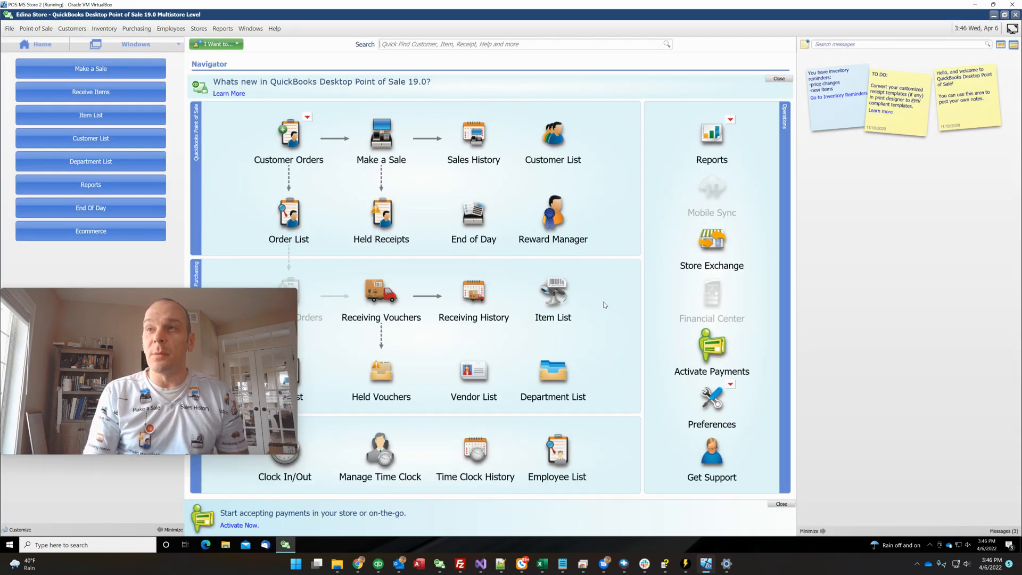
{"action": "left_click", "coordinate": [558, 298]}
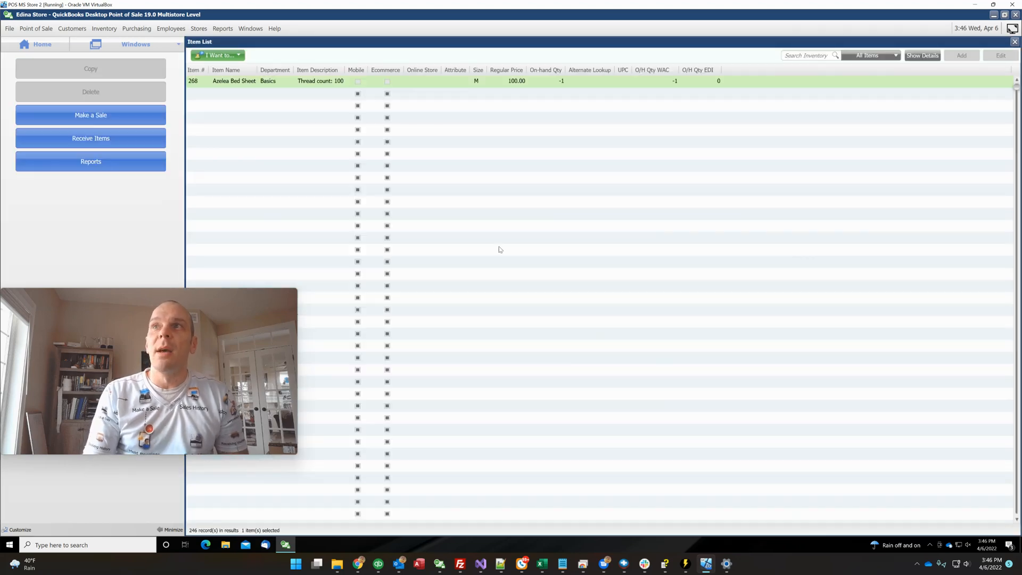
{"action": "left_click", "coordinate": [794, 56]}
{"action": "type", "text": "5 inch"}
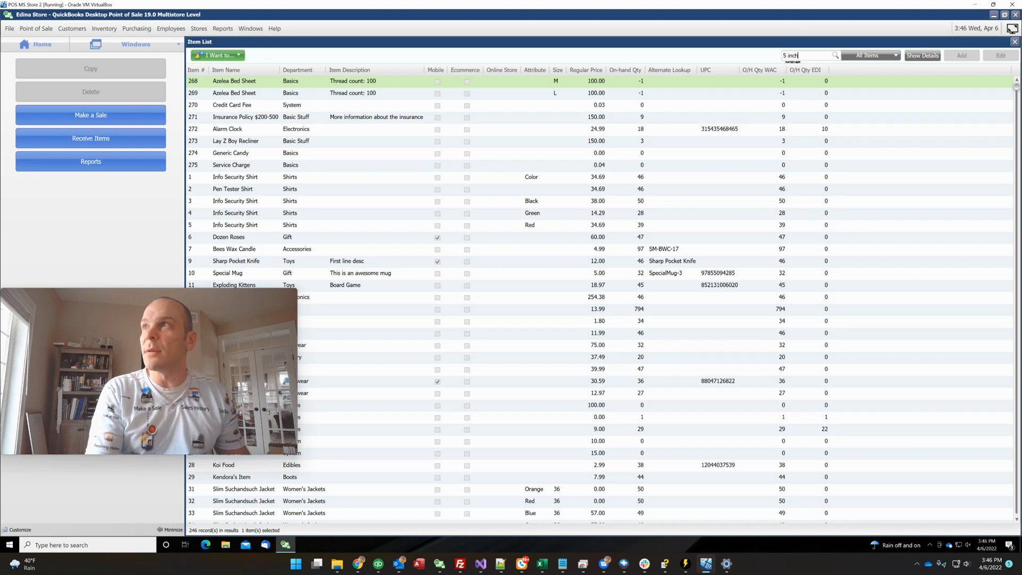
{"action": "key", "text": "Return"}
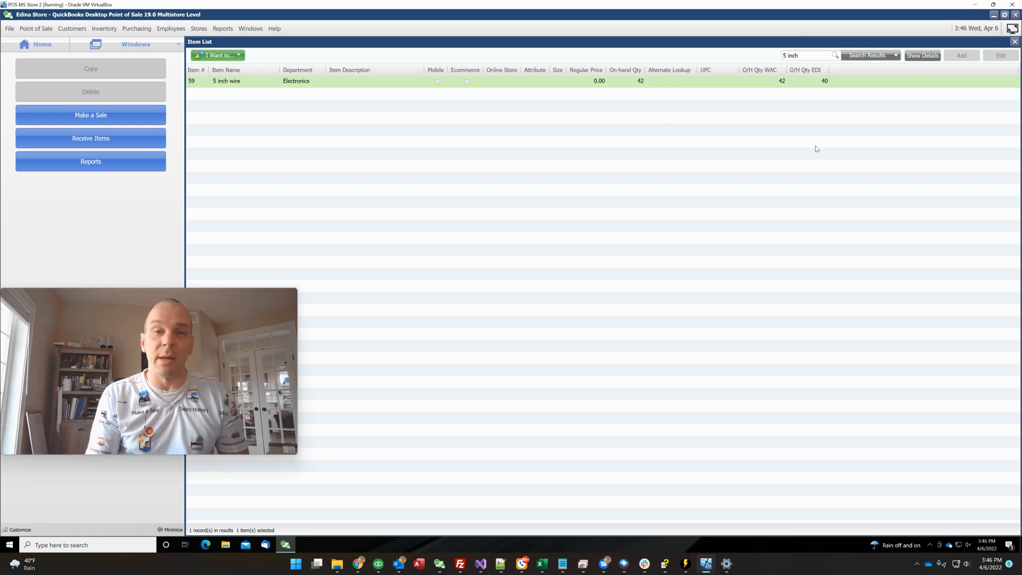
Search the Edina store's item list for "circuit" to check the Circuit Board's WAC and EDI quantities.
{"action": "left_click_drag", "start_coordinate": [807, 55], "coordinate": [778, 57]}
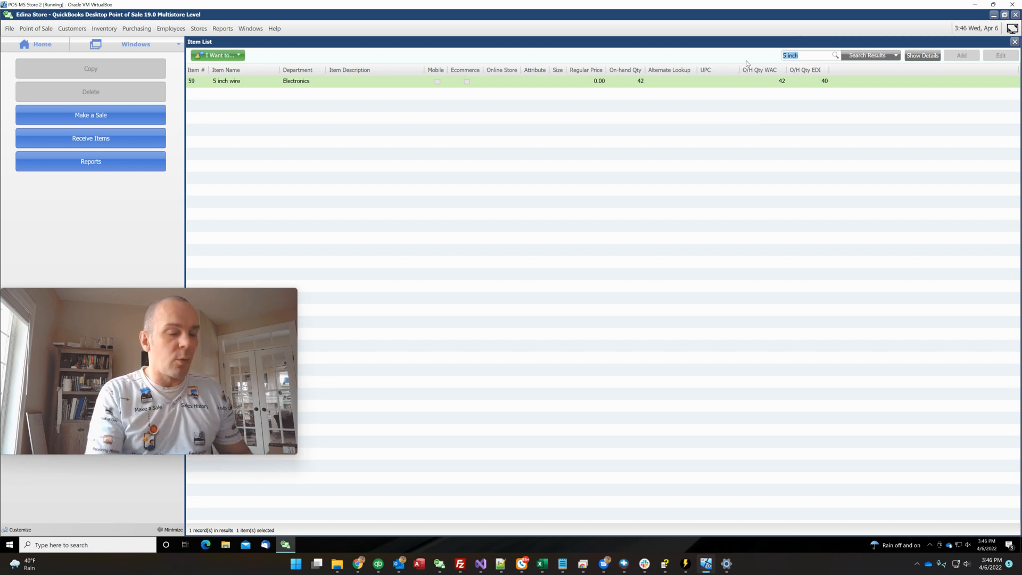
{"action": "type", "text": "circuit"}
{"action": "key", "text": "Return"}
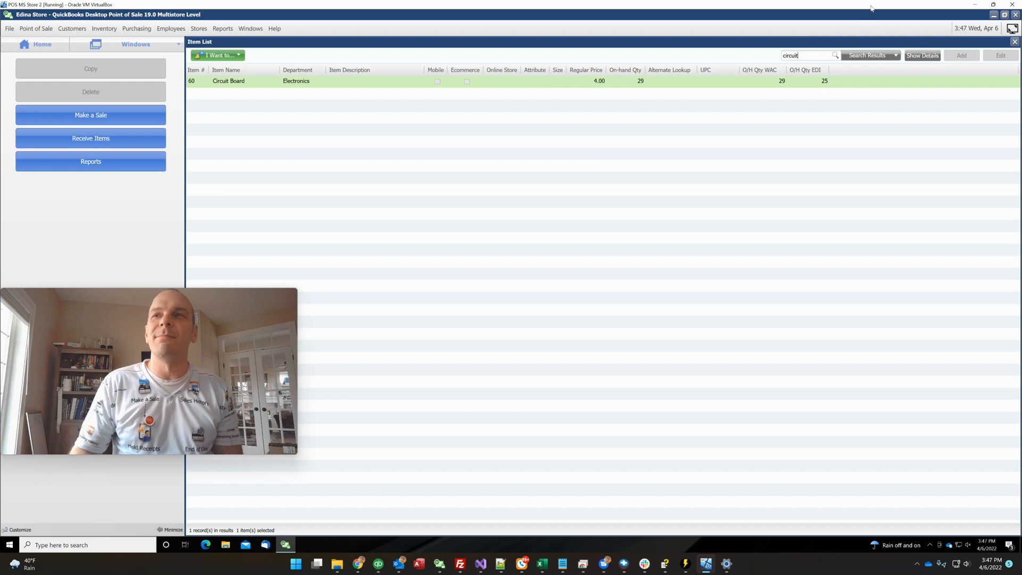
{"action": "mouse_move", "coordinate": [223, 414]}
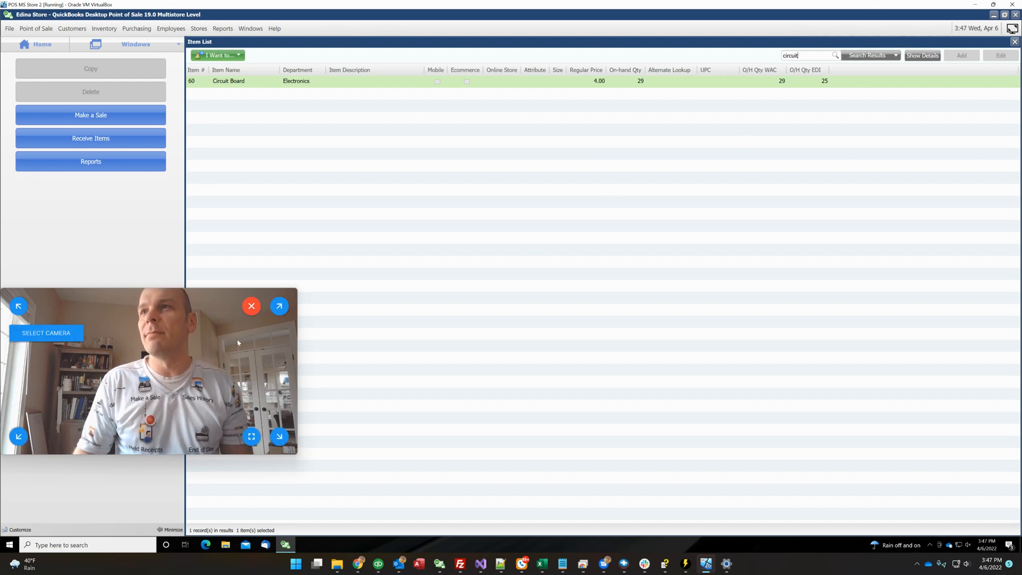